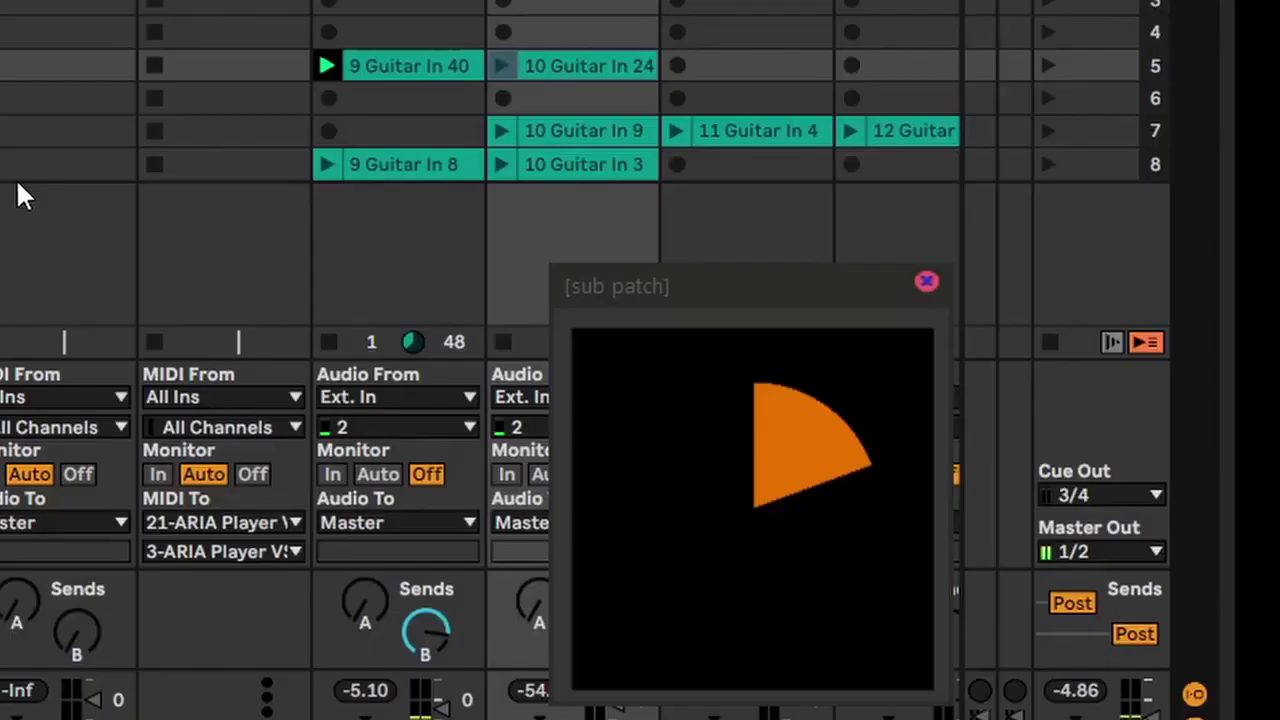
- Launch scene 7 of the guitar clips and switch back to scene 5
{"action": "left_click", "coordinate": [1047, 131]}
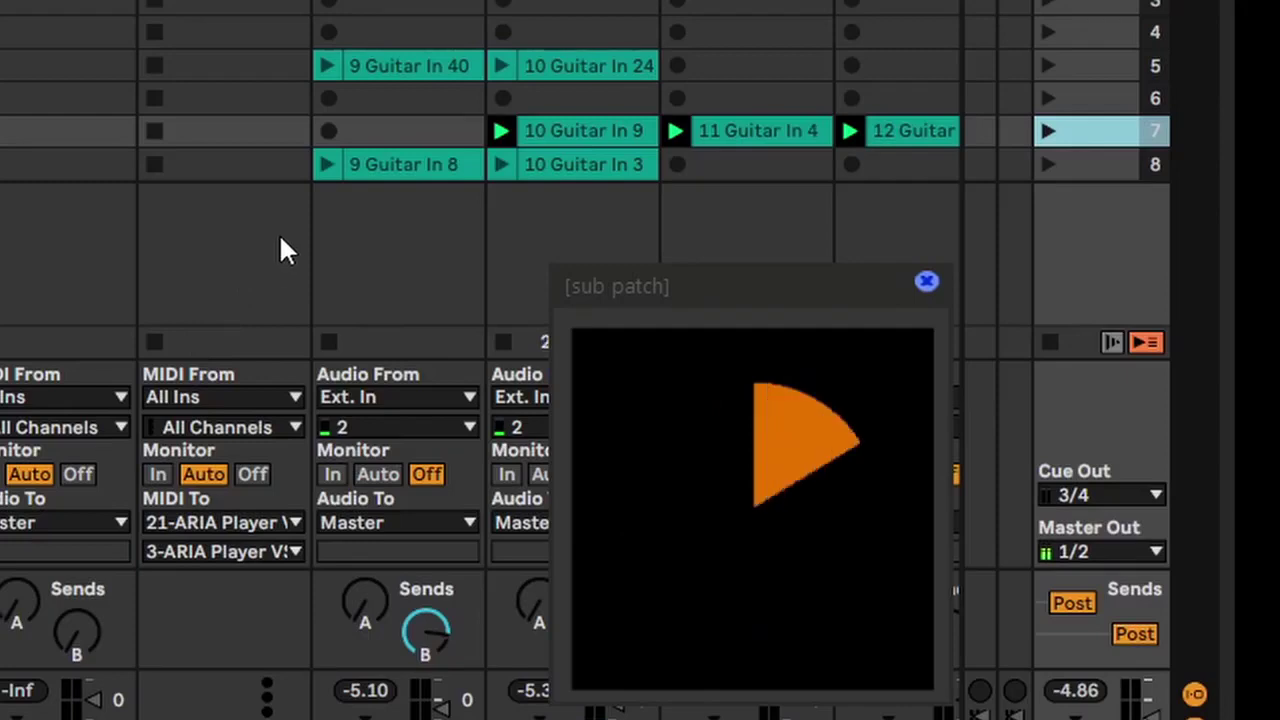
{"action": "left_click", "coordinate": [1047, 63]}
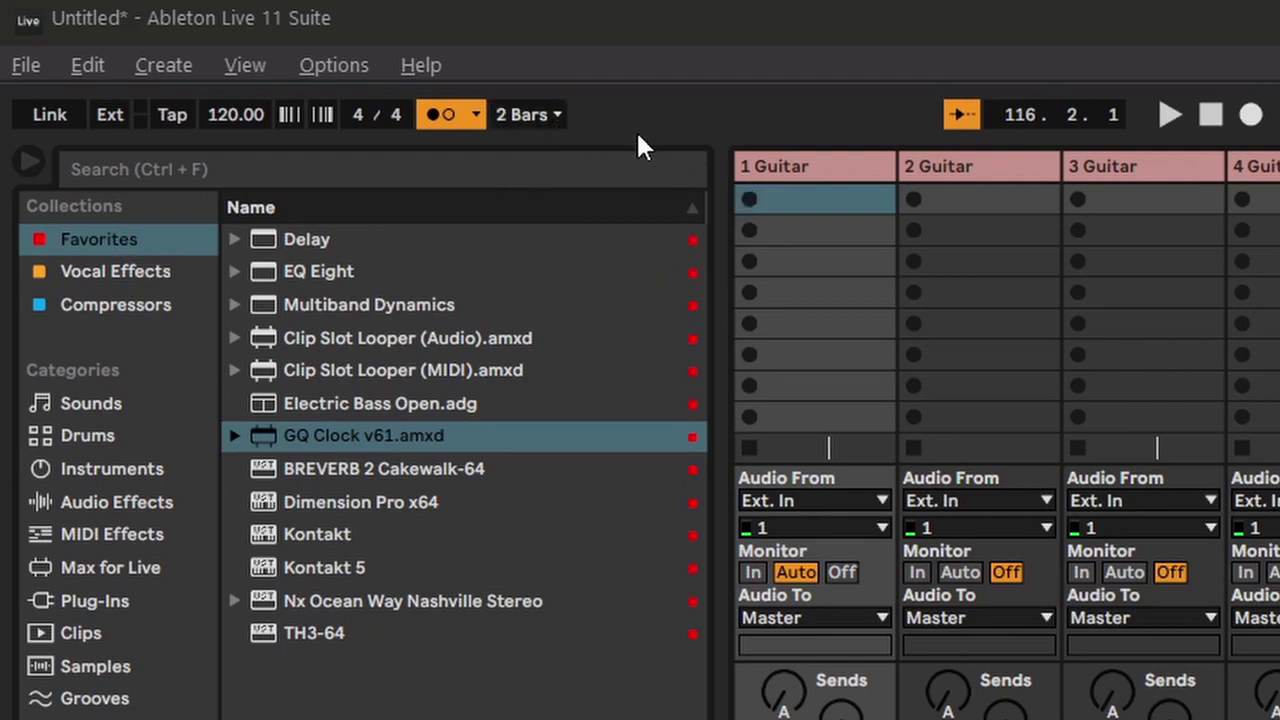
- Set the global launch quantization to 4 Bars and return it to 2 Bars
{"action": "left_click", "coordinate": [553, 114]}
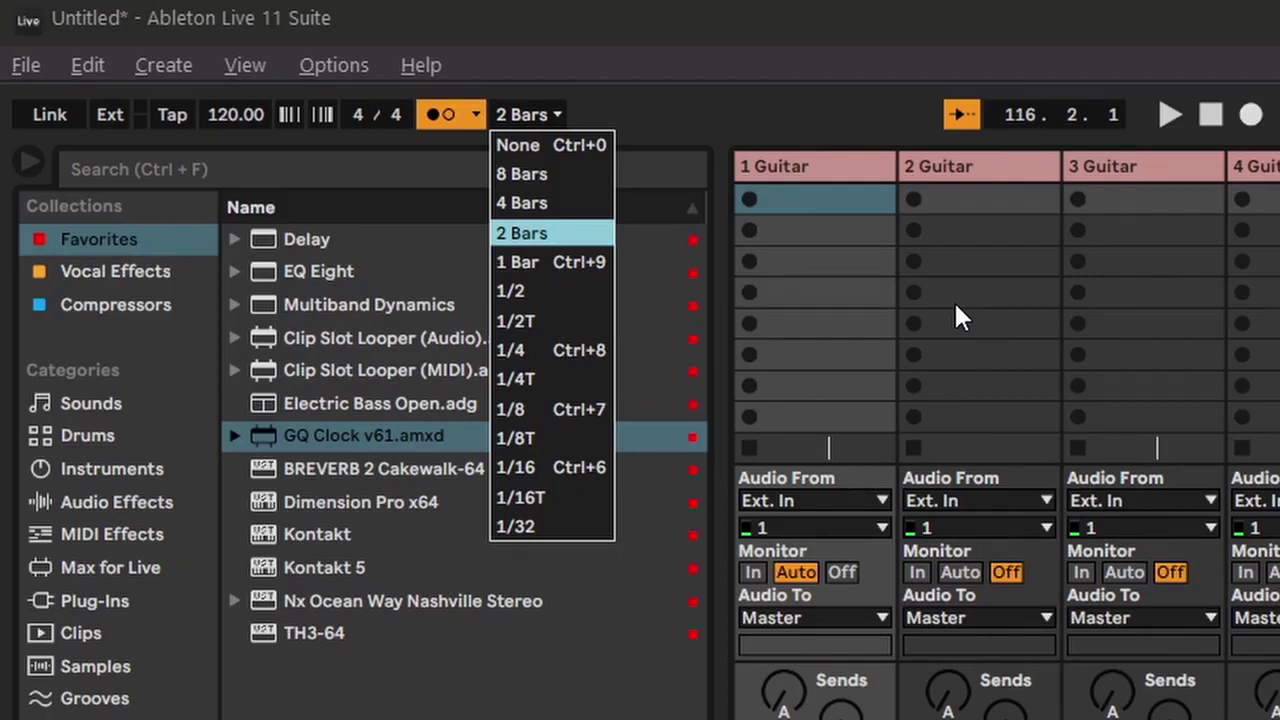
{"action": "left_click", "coordinate": [720, 36]}
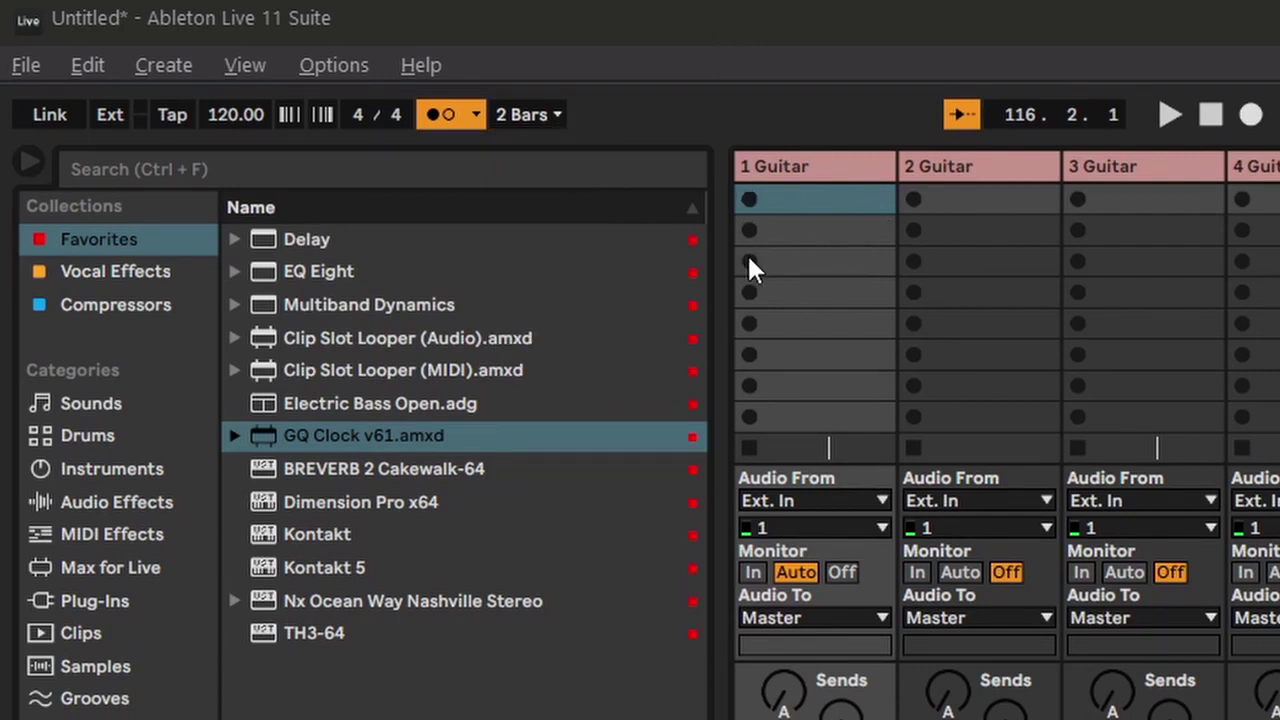
{"action": "left_click", "coordinate": [547, 113]}
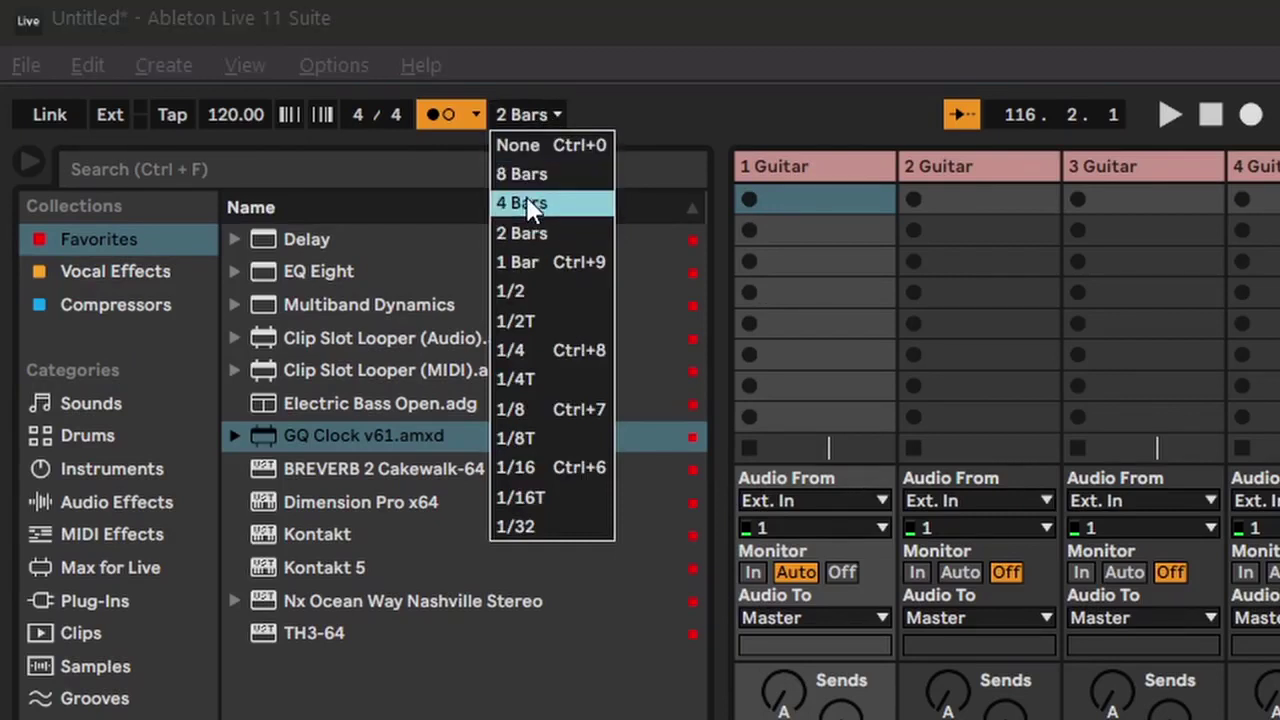
{"action": "left_click", "coordinate": [525, 204]}
{"action": "left_click", "coordinate": [531, 117]}
{"action": "left_click", "coordinate": [545, 232]}
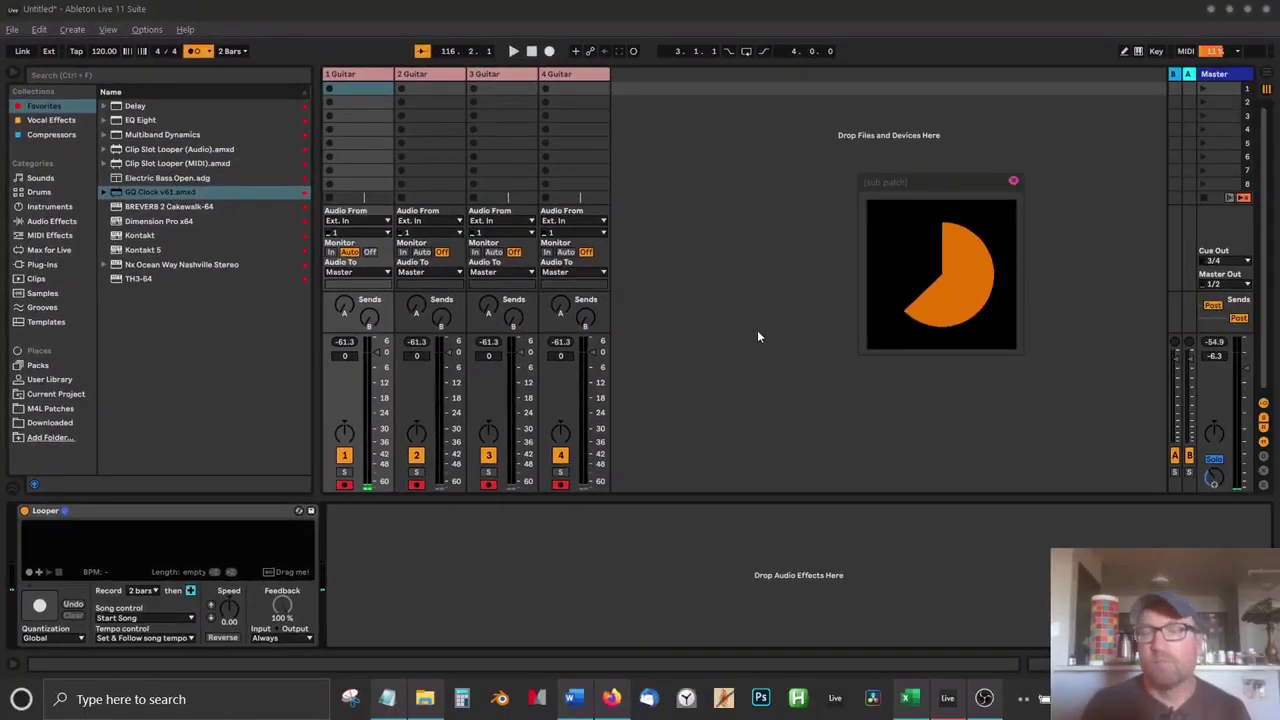
- Reposition the floating clock window slightly and start song playback
{"action": "mouse_move", "coordinate": [955, 178]}
{"action": "left_mouse_down"}
{"action": "mouse_move", "coordinate": [925, 161]}
{"action": "mouse_move", "coordinate": [932, 171]}
{"action": "left_mouse_up"}
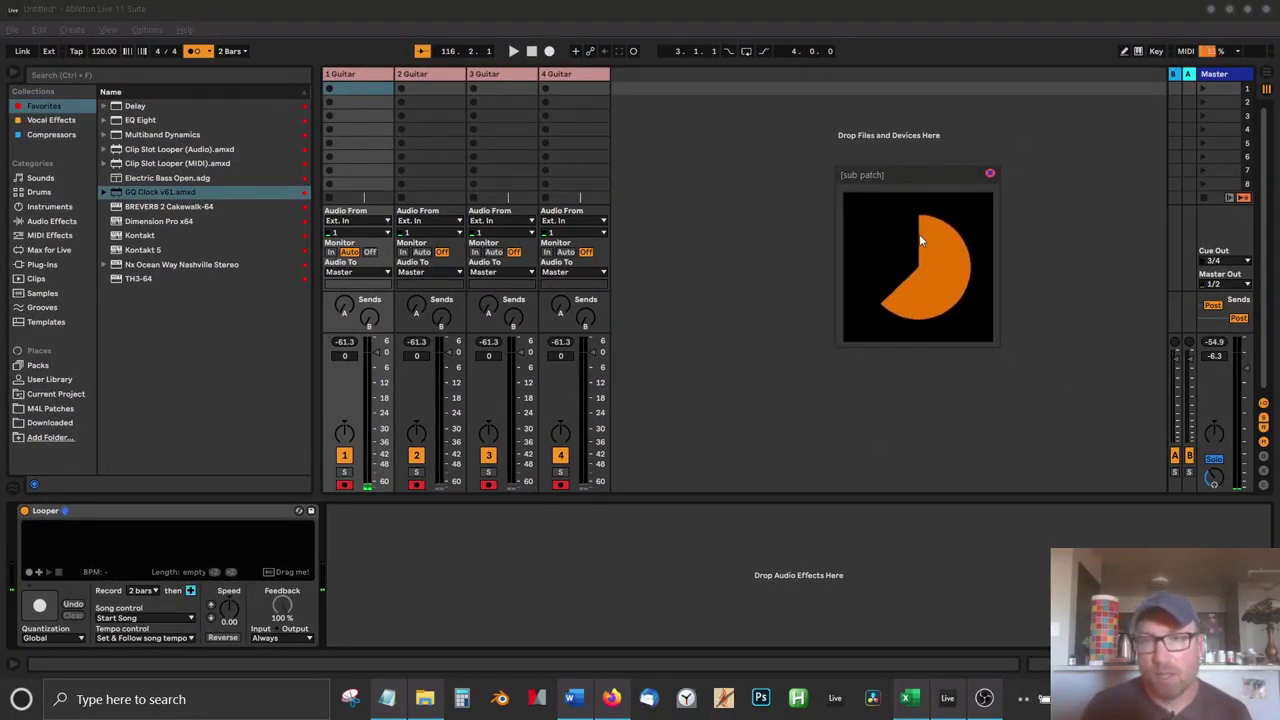
{"action": "left_click", "coordinate": [512, 51]}
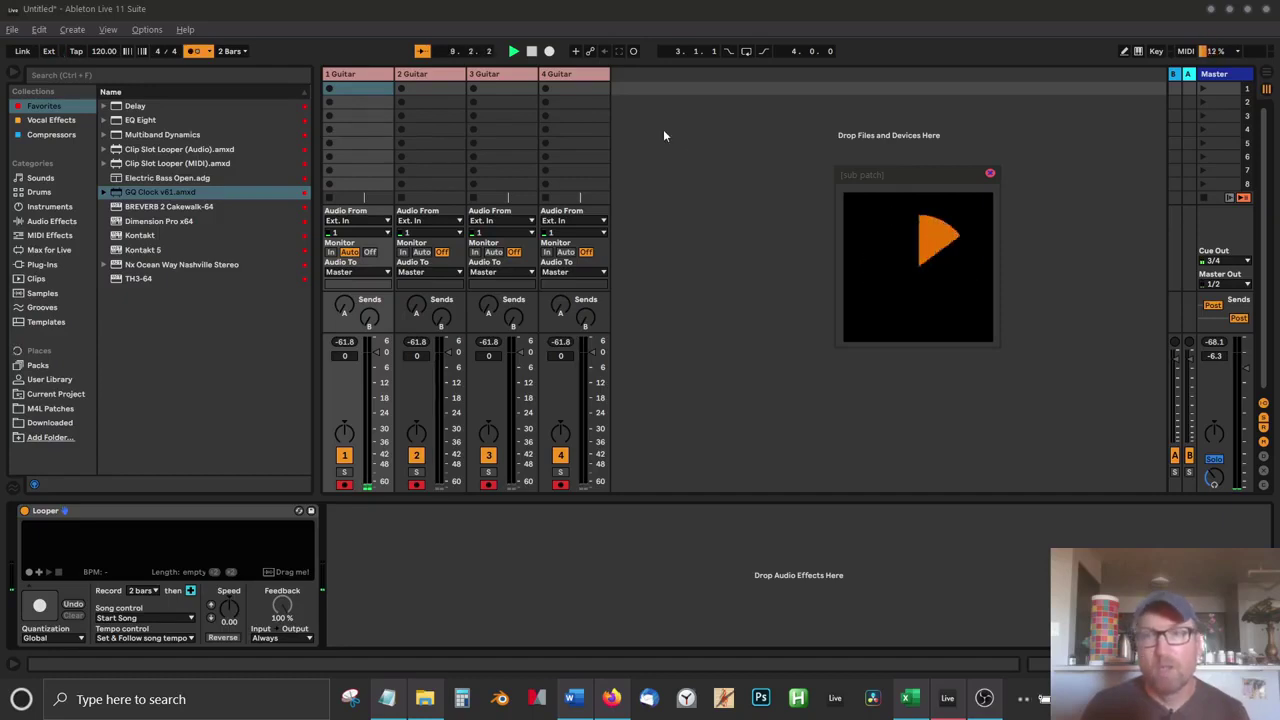
- Try the clock with global quantization at 4 Bars during playback, and restore 2 Bars
{"action": "left_click", "coordinate": [232, 51]}
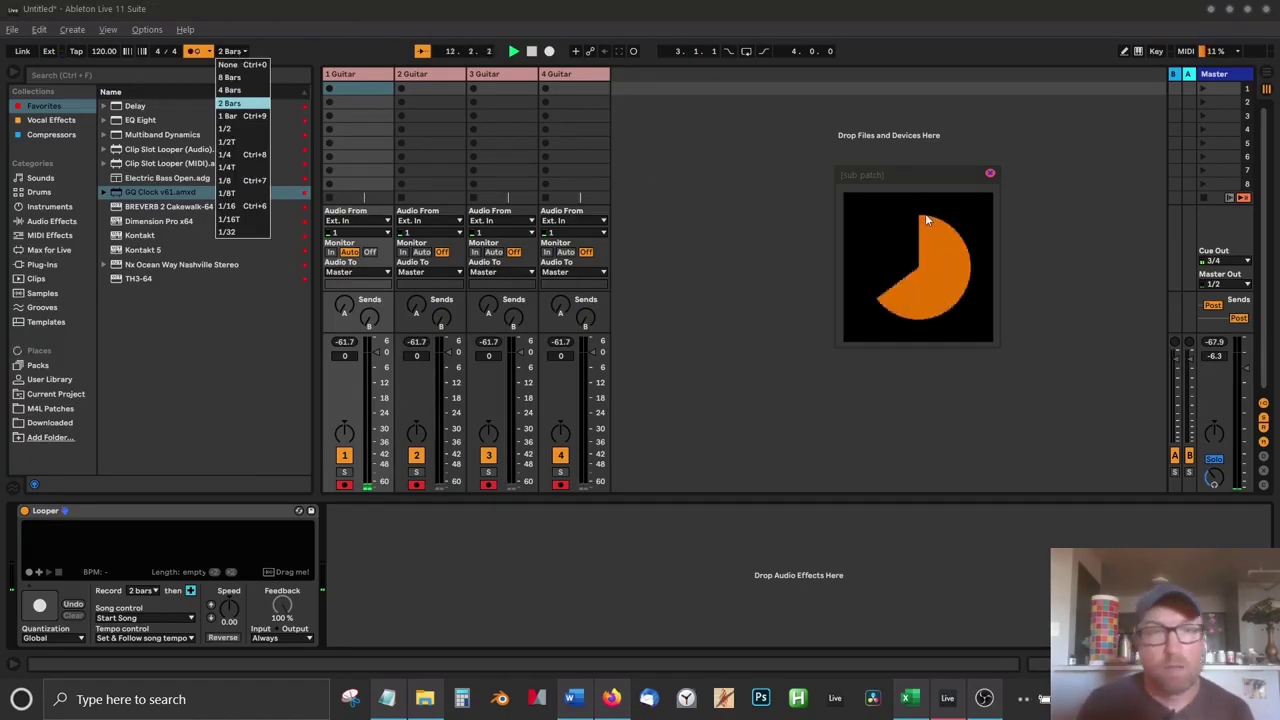
{"action": "left_click", "coordinate": [232, 89]}
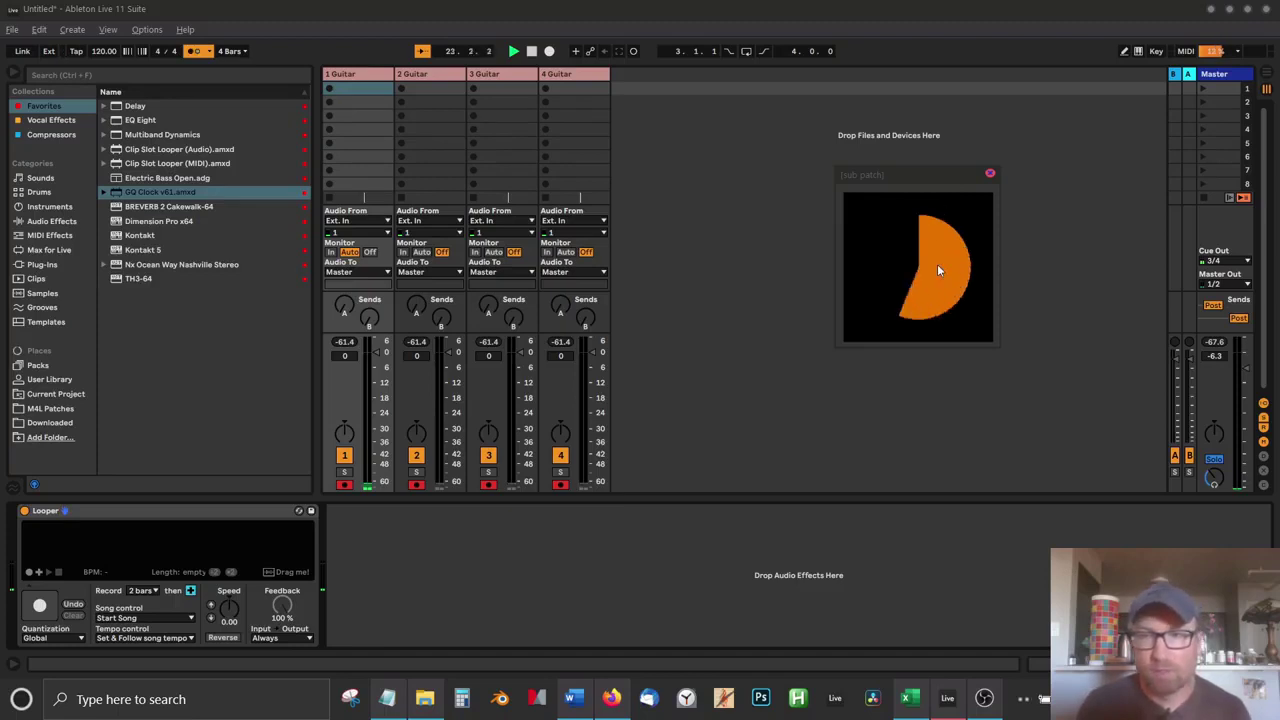
{"action": "left_click", "coordinate": [232, 51]}
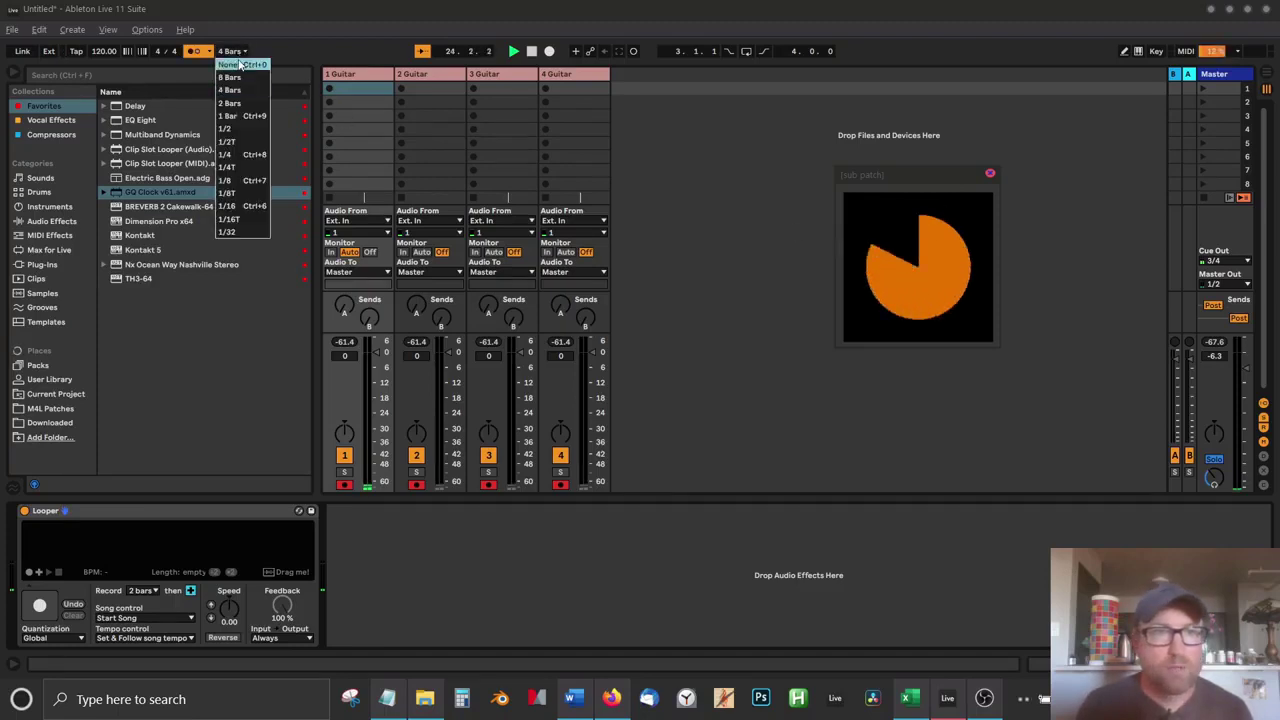
{"action": "left_click", "coordinate": [244, 104]}
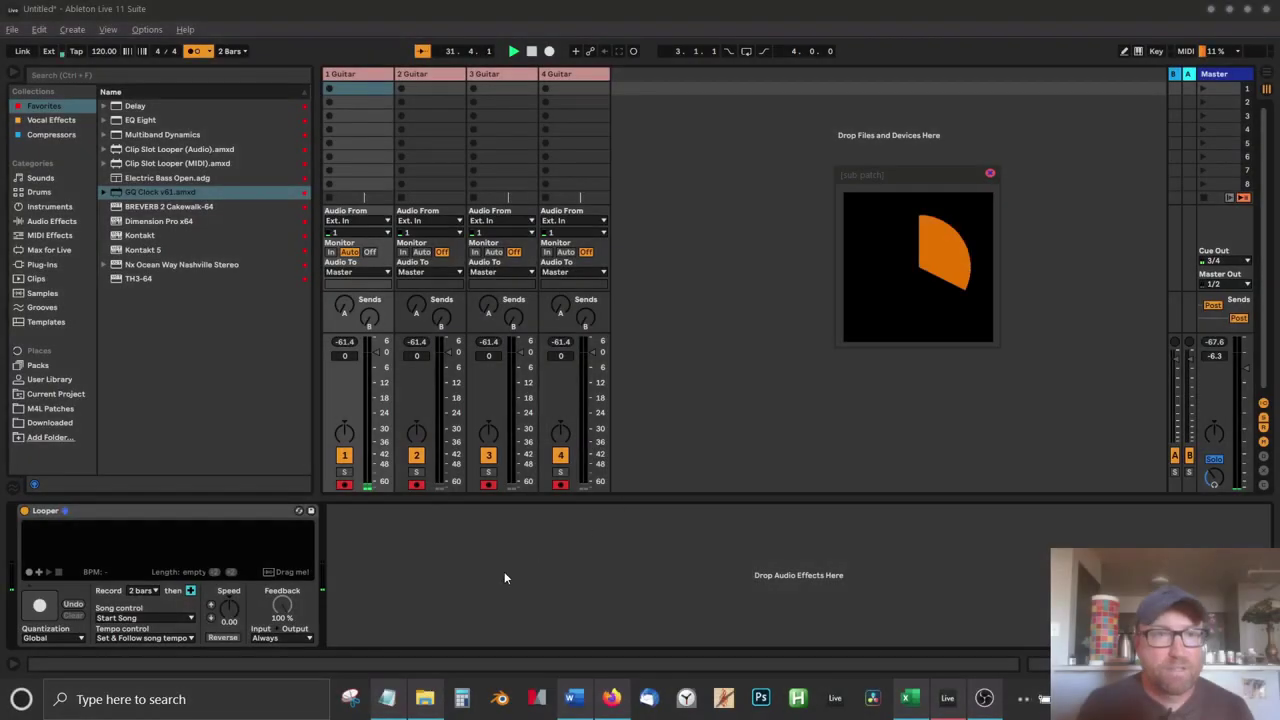
- View the Looper's record length options and toggle whether it overdubs after recording, leaving overdub on
{"action": "left_click", "coordinate": [135, 510]}
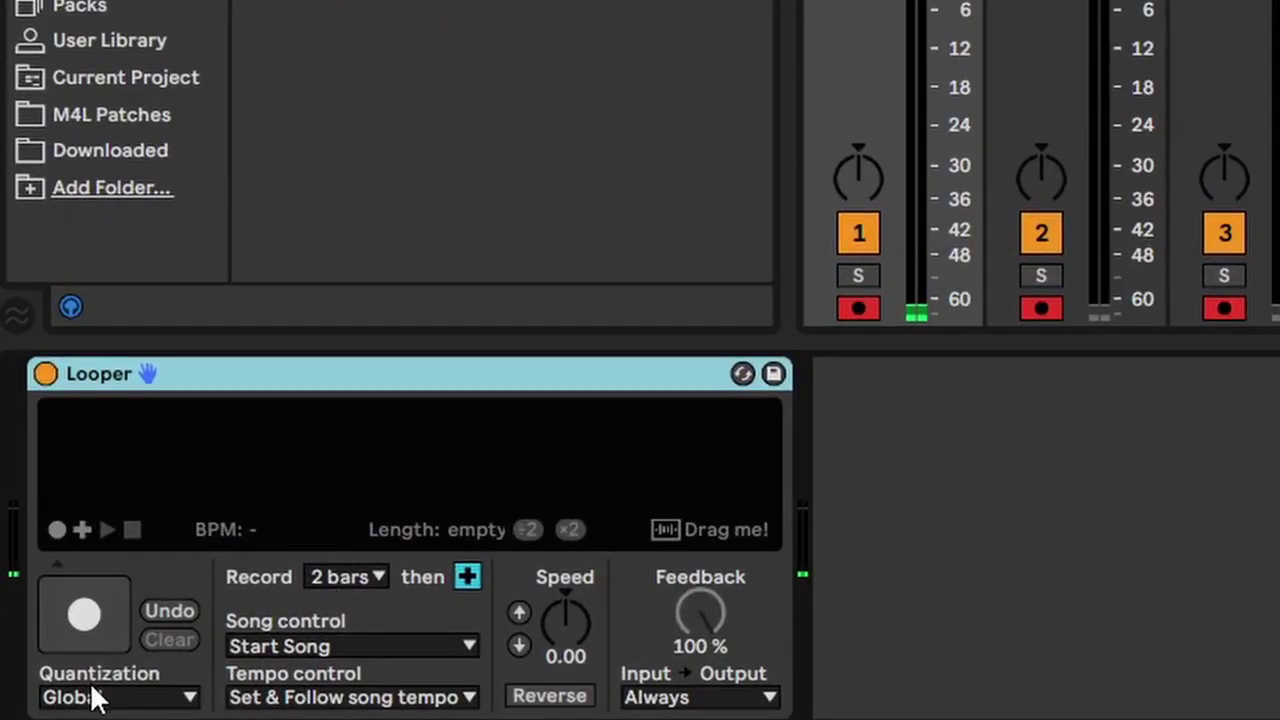
{"action": "left_click", "coordinate": [345, 577]}
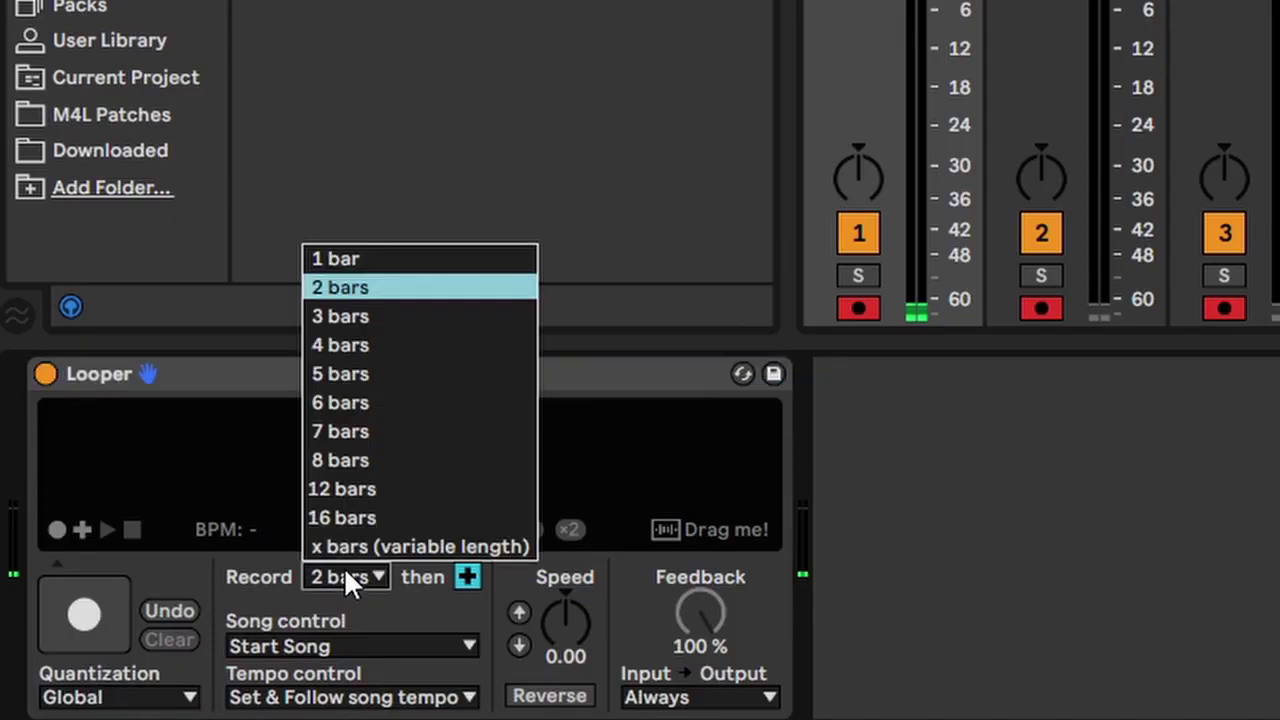
{"action": "left_click", "coordinate": [346, 577]}
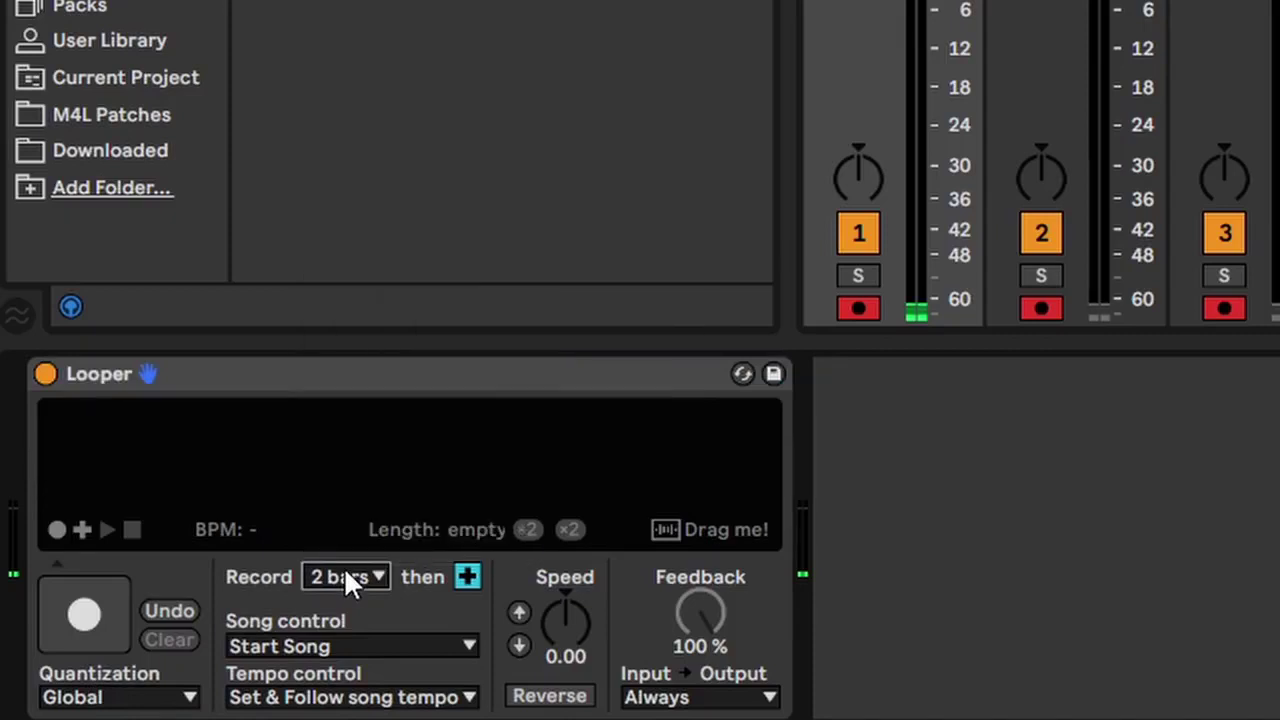
{"action": "left_click", "coordinate": [467, 572]}
{"action": "left_click", "coordinate": [467, 577]}
{"action": "left_click", "coordinate": [467, 577]}
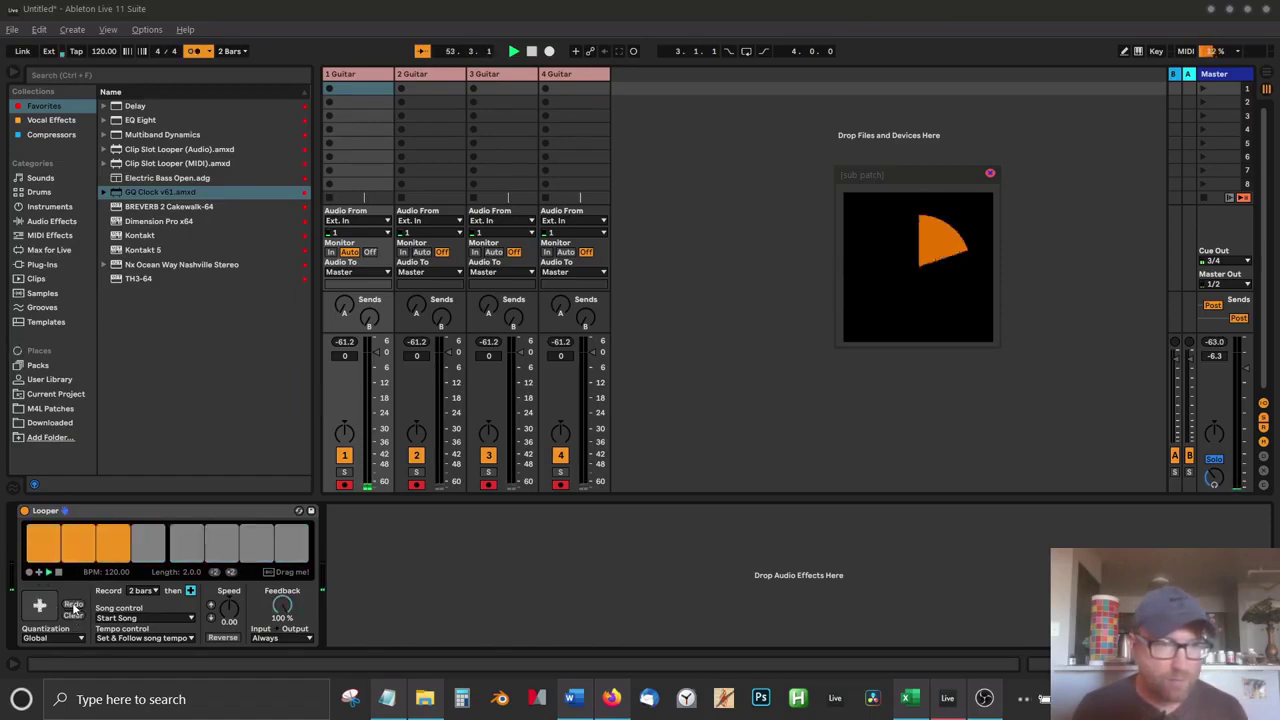
- Clear the Looper on 1 Guitar and record a new two-bar loop
{"action": "left_click", "coordinate": [73, 616]}
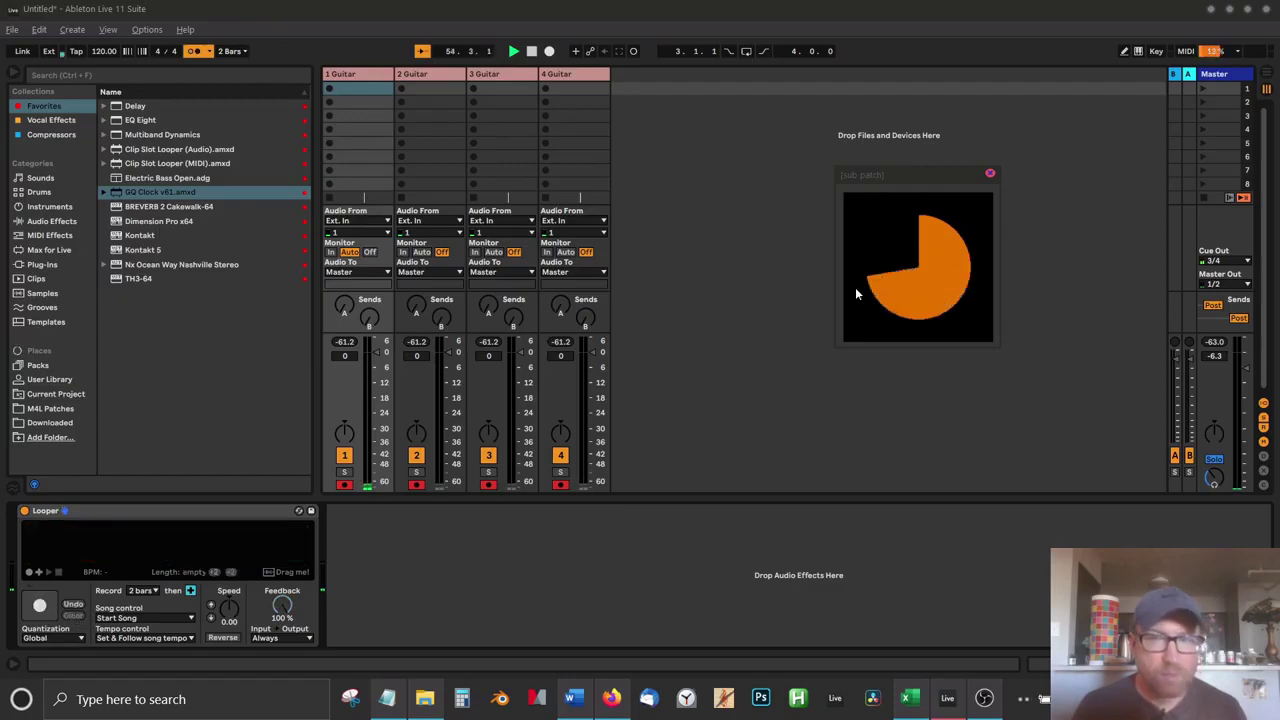
{"action": "left_click", "coordinate": [38, 606]}
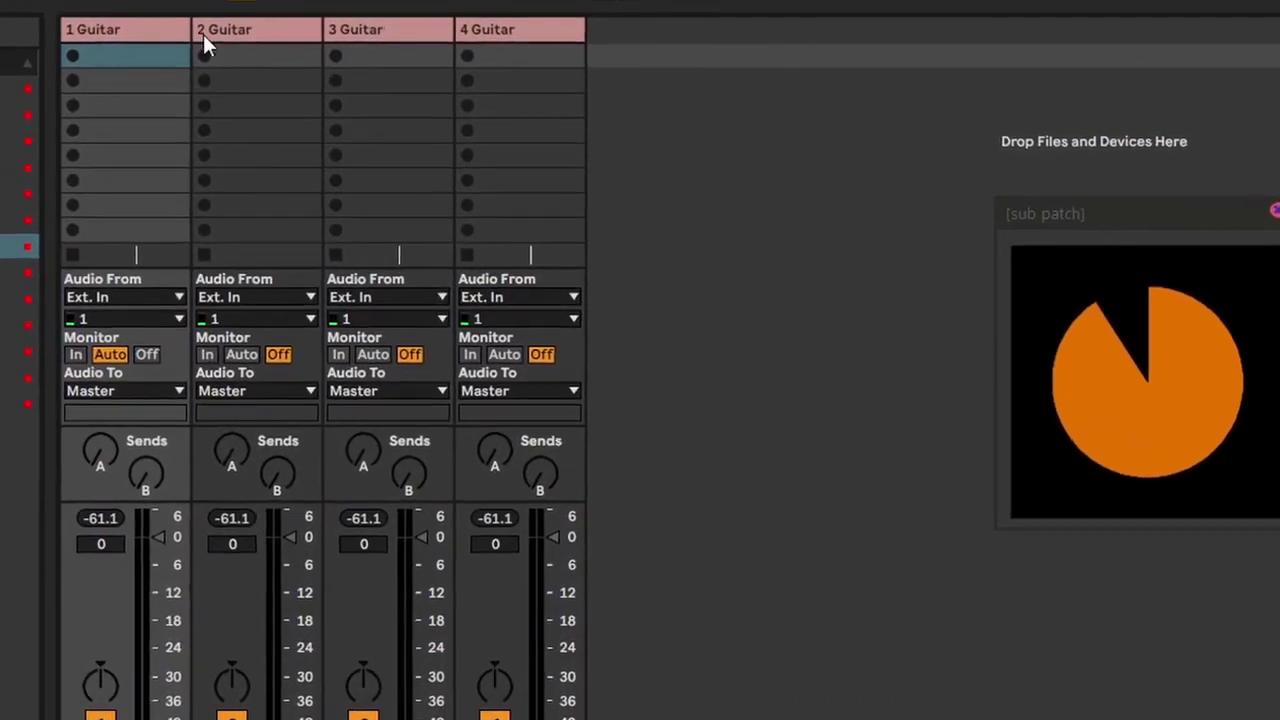
- Look through guitar tracks 1 to 4 one by one, ending with 1 Guitar selected
{"action": "left_click", "coordinate": [280, 58]}
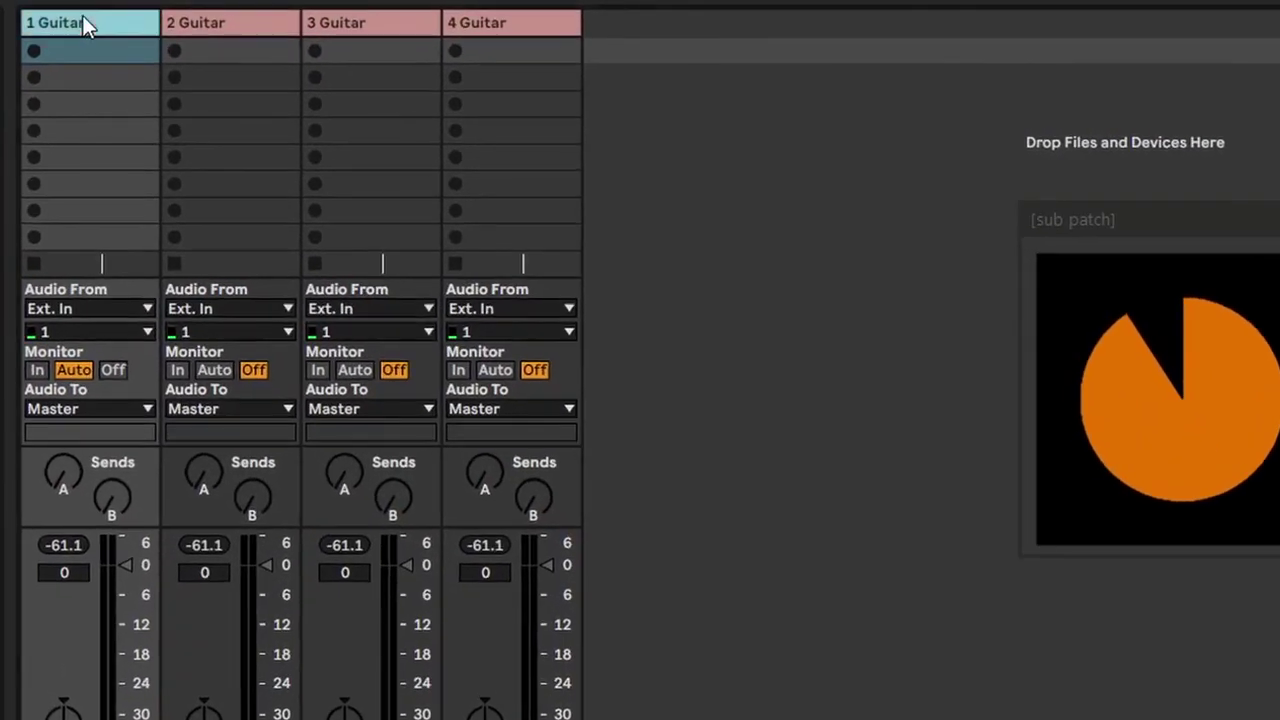
{"action": "left_click", "coordinate": [210, 21]}
{"action": "left_click", "coordinate": [355, 21]}
{"action": "left_click", "coordinate": [531, 22]}
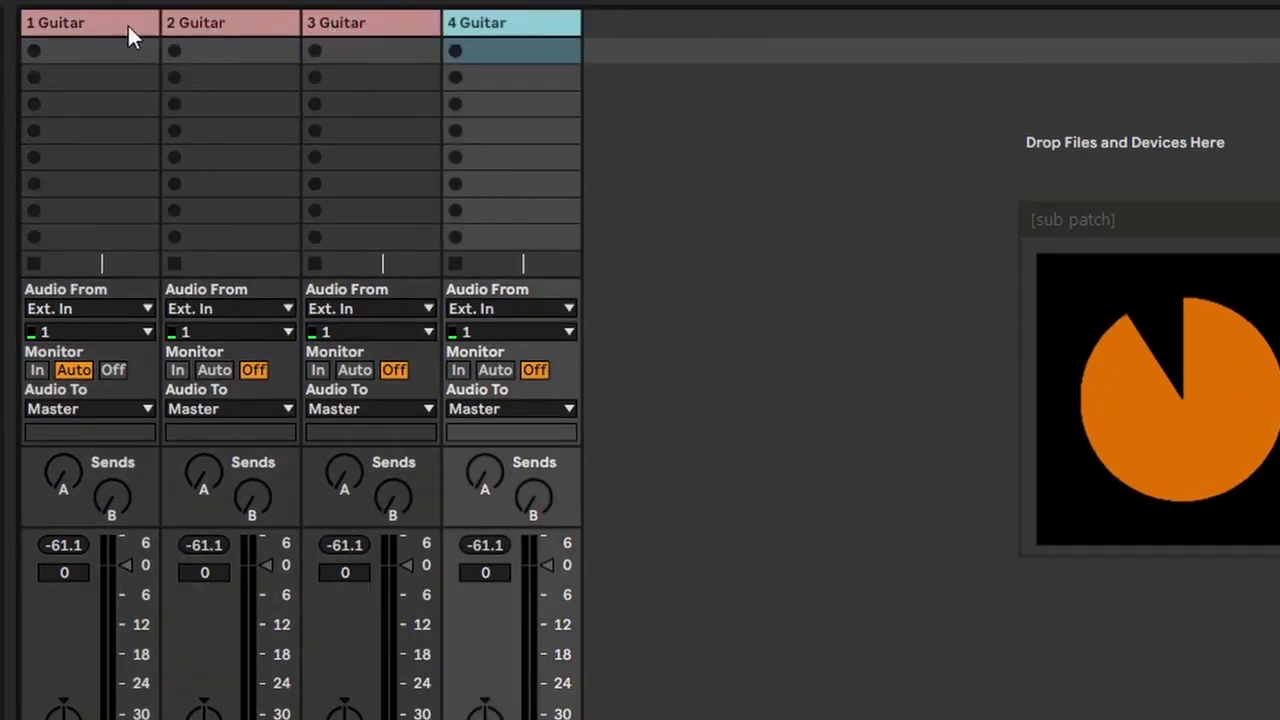
{"action": "left_click", "coordinate": [94, 22]}
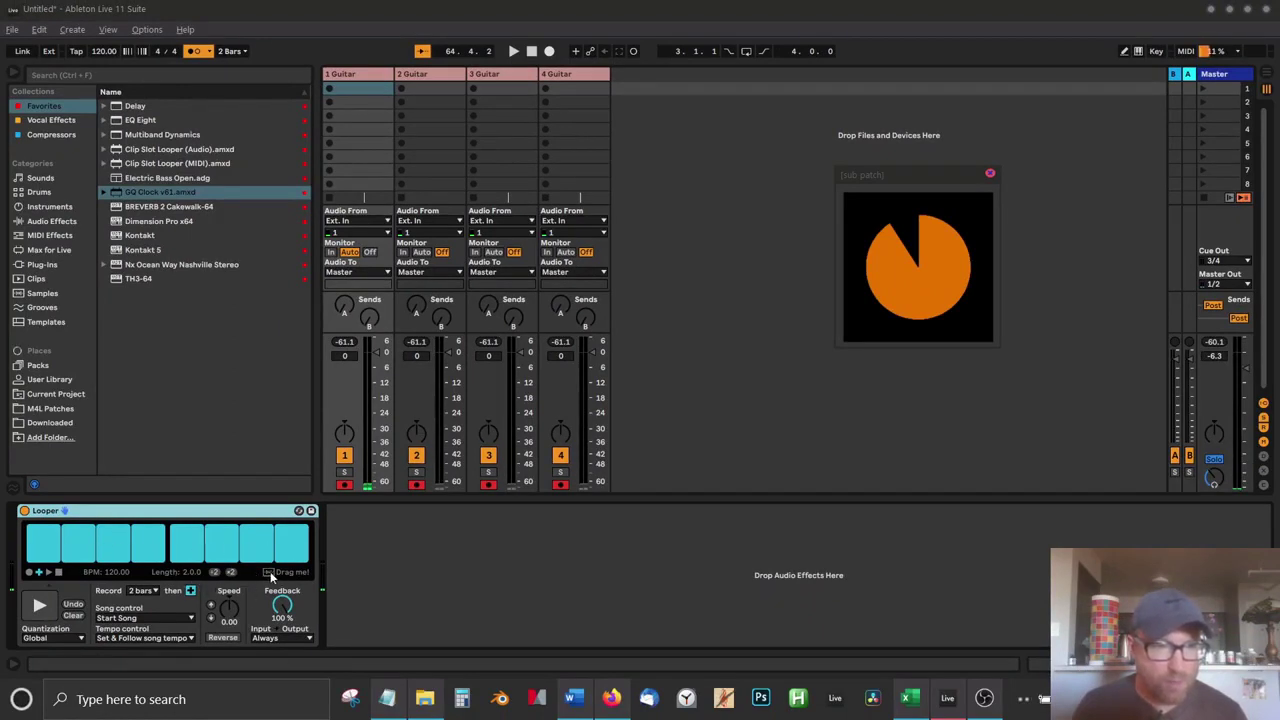
- Copy the Looper's recording into the first clip slot of 1 Guitar and clear the Looper
{"action": "left_click_drag", "start_coordinate": [272, 576], "coordinate": [350, 93]}
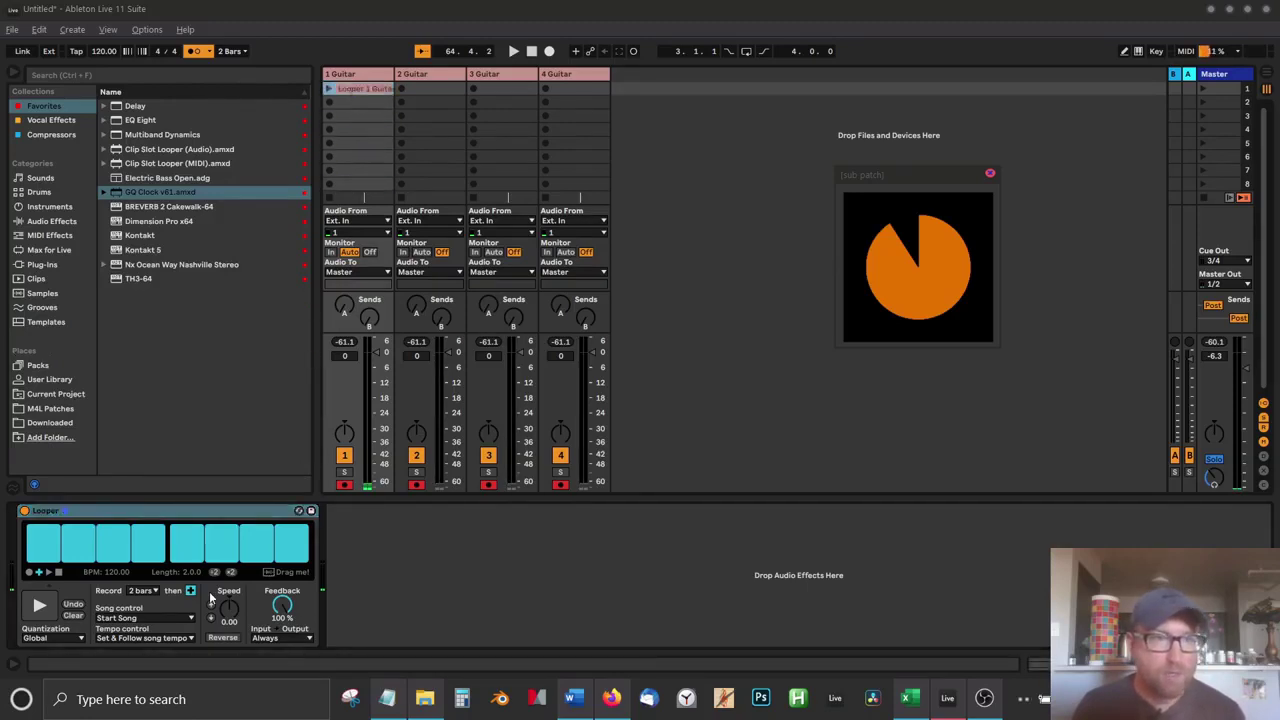
{"action": "left_click", "coordinate": [72, 616]}
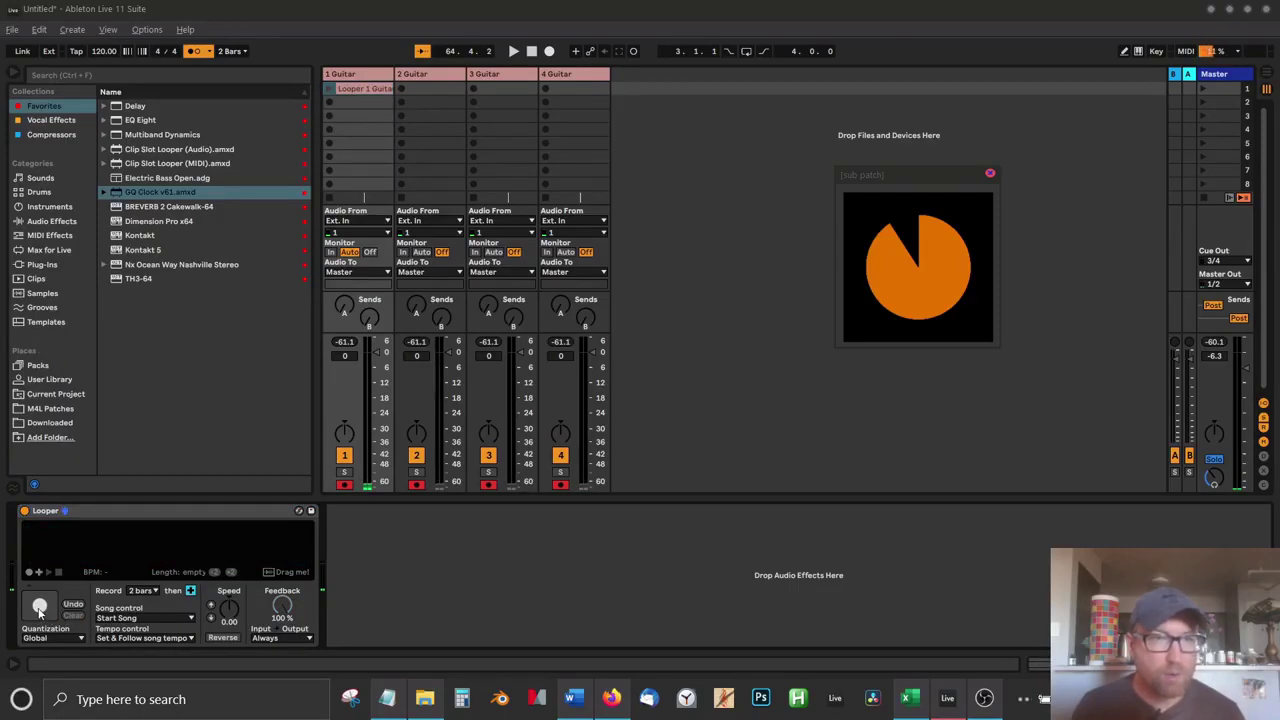
- Record another two-bar loop in the Looper, stop playback and copy it into the second clip slot of 1 Guitar
{"action": "left_click", "coordinate": [40, 605]}
{"action": "left_click", "coordinate": [510, 54]}
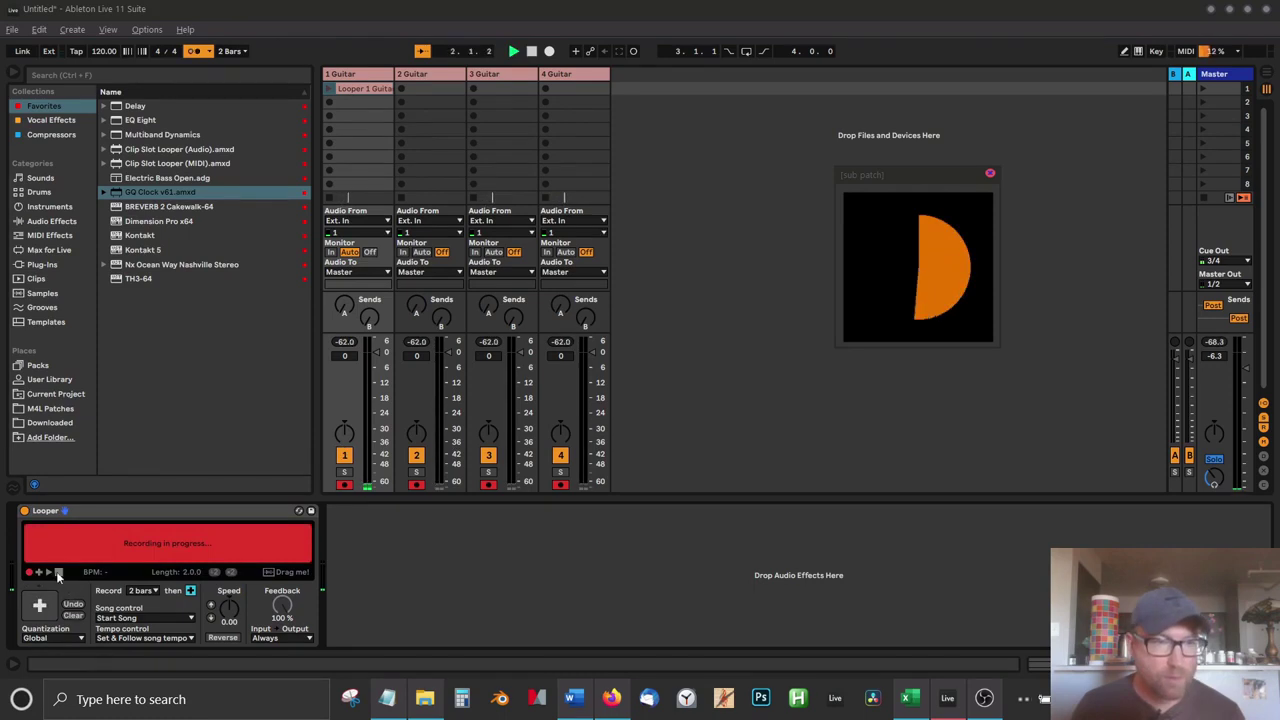
{"action": "left_click", "coordinate": [73, 615]}
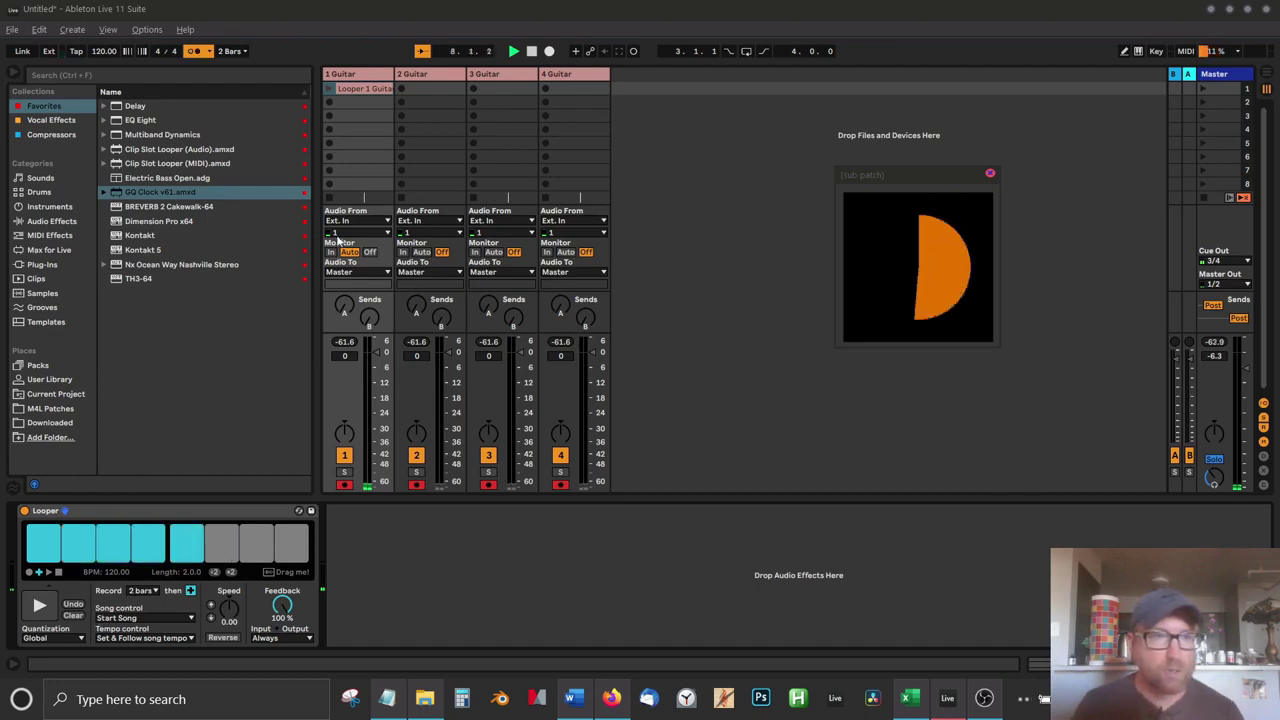
{"action": "left_click", "coordinate": [531, 51]}
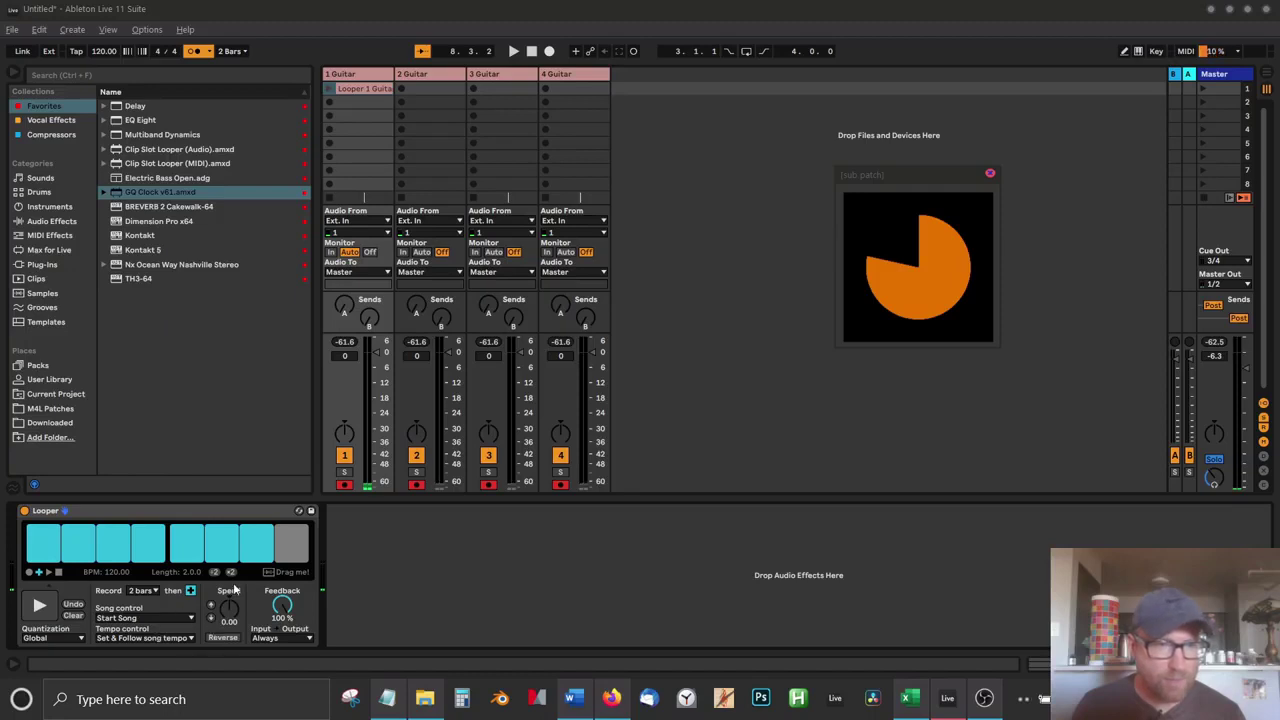
{"action": "left_click_drag", "start_coordinate": [276, 576], "coordinate": [353, 99]}
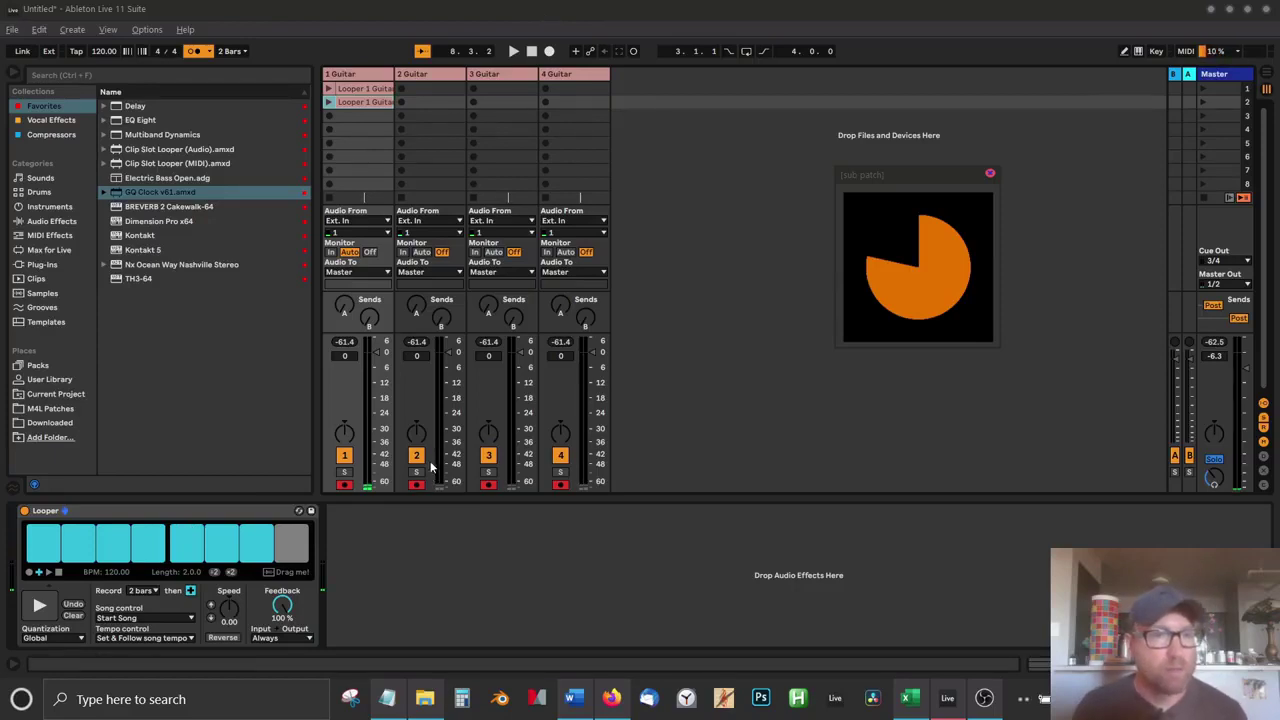
- Select the 2 Guitar track and set its Clip Slot Looper (Audio) length to 2
{"action": "left_click", "coordinate": [435, 75]}
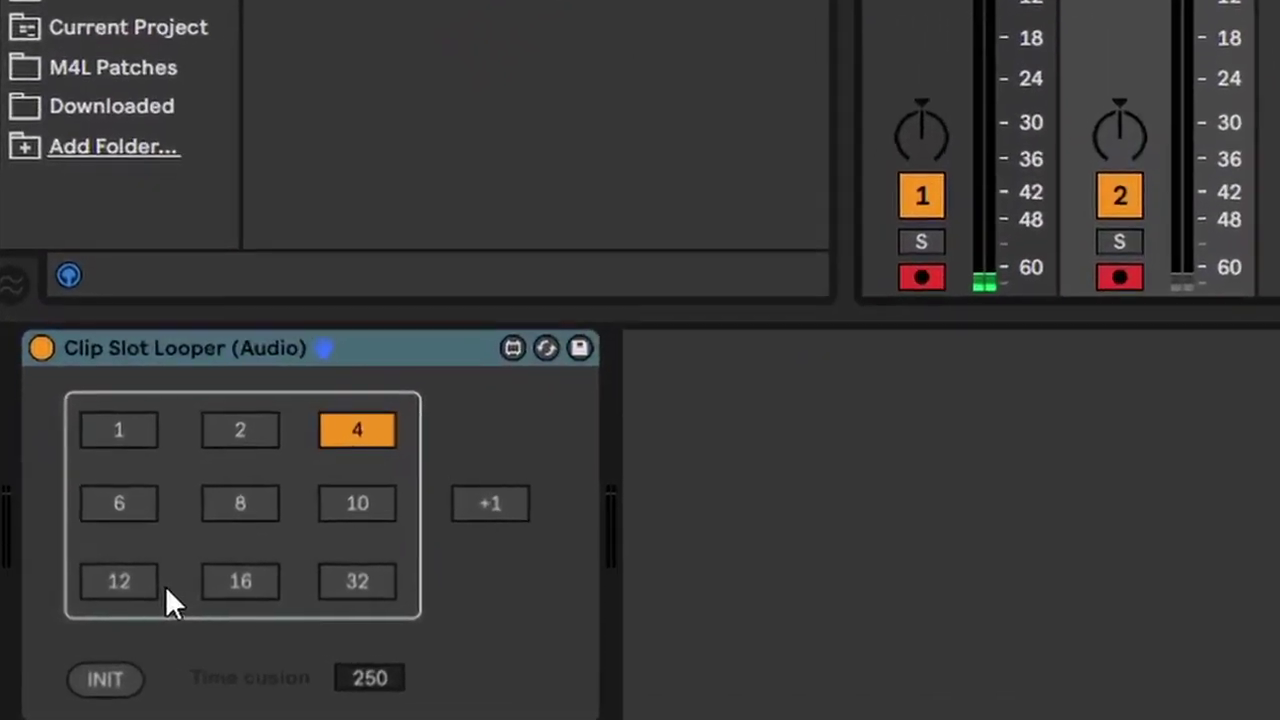
{"action": "left_click", "coordinate": [356, 349]}
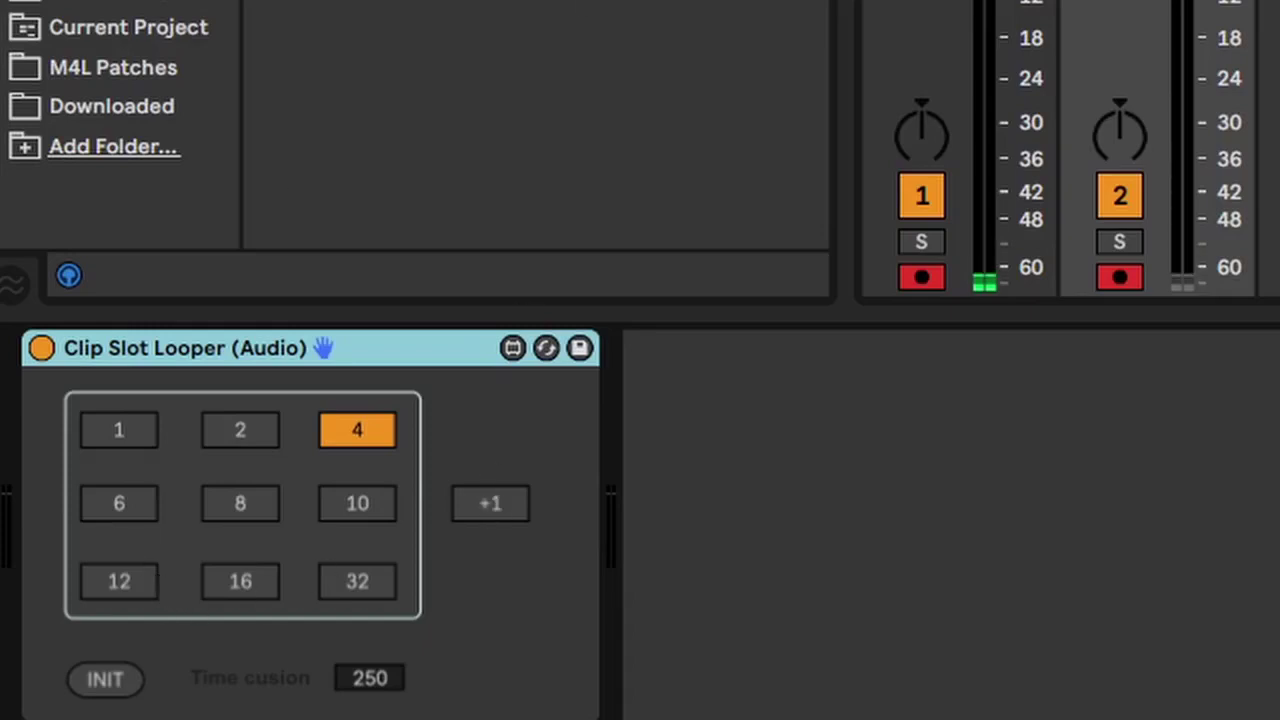
{"action": "left_click", "coordinate": [780, 137]}
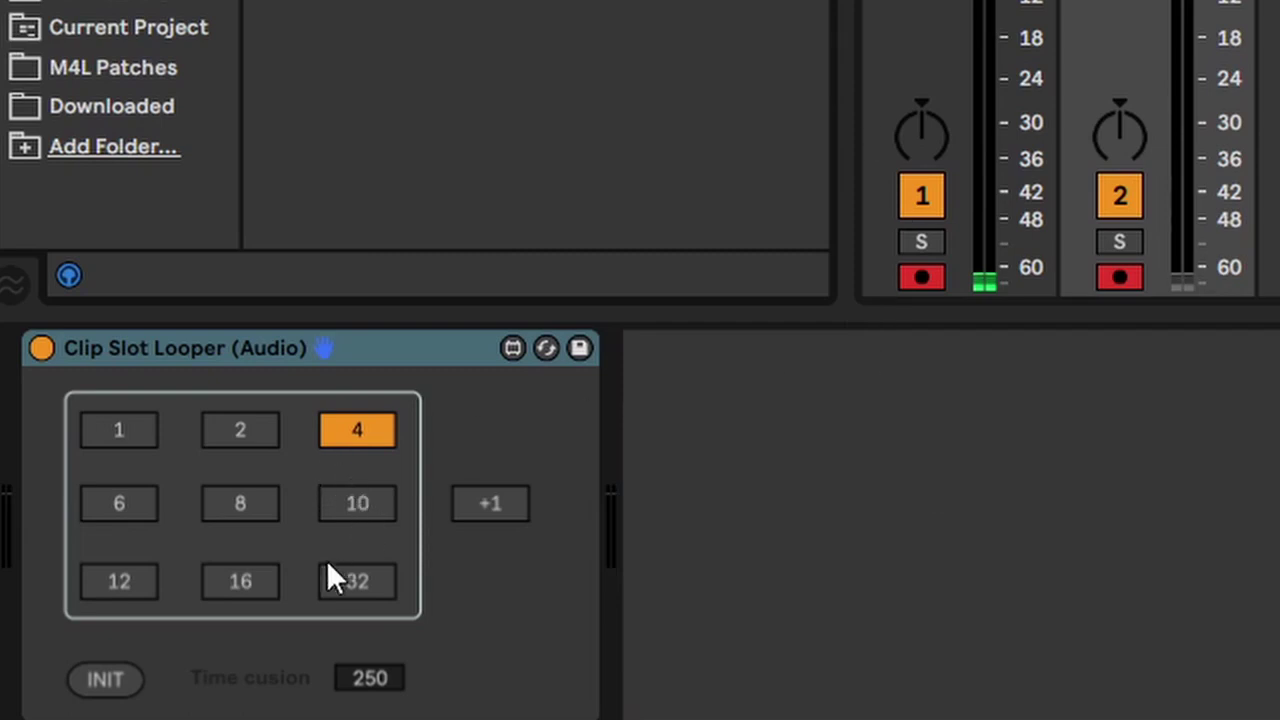
{"action": "left_click", "coordinate": [240, 432]}
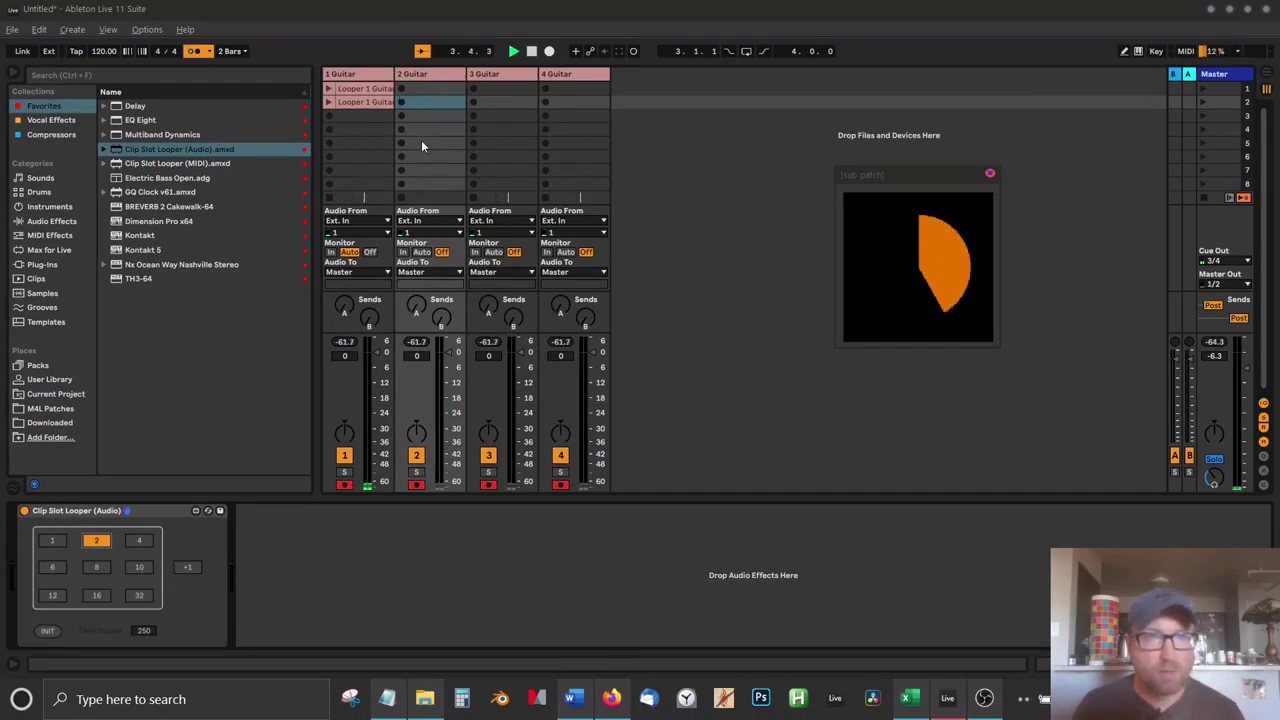
- Record two-bar loops into the first and second clip slots of 2 Guitar, checking the 1 Guitar Looper in between
{"action": "left_click", "coordinate": [402, 89]}
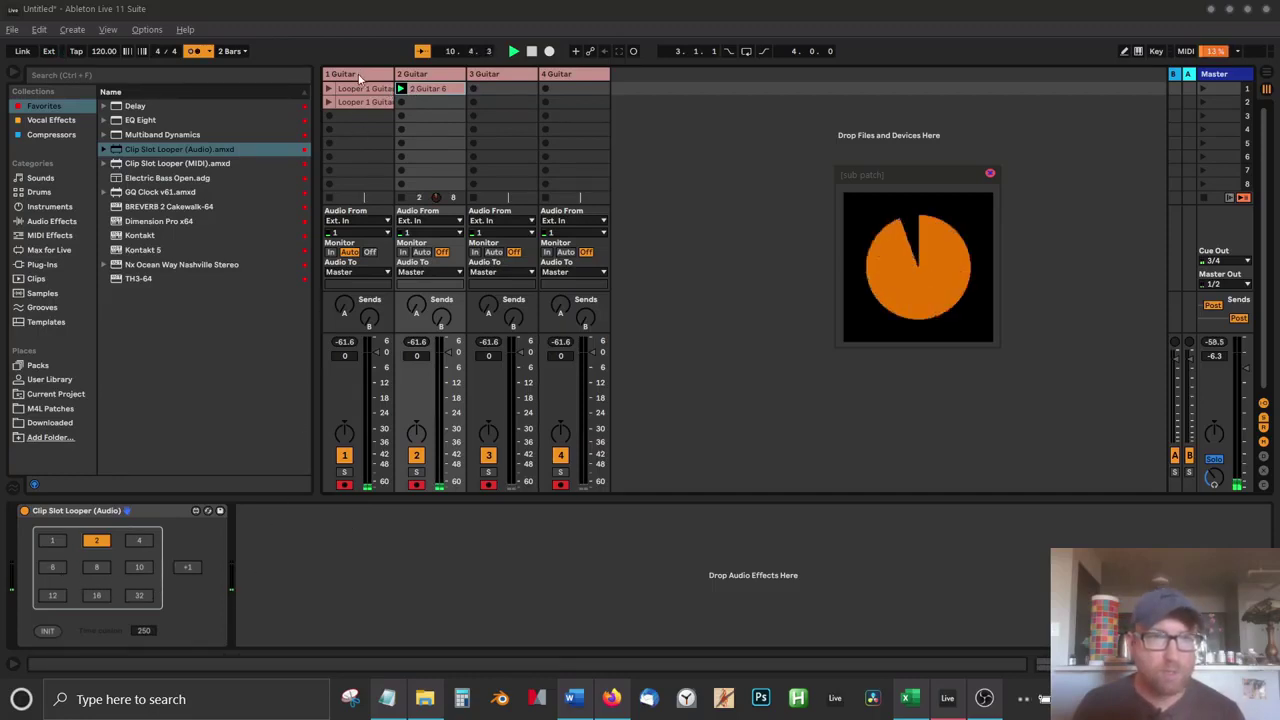
{"action": "left_click", "coordinate": [352, 400]}
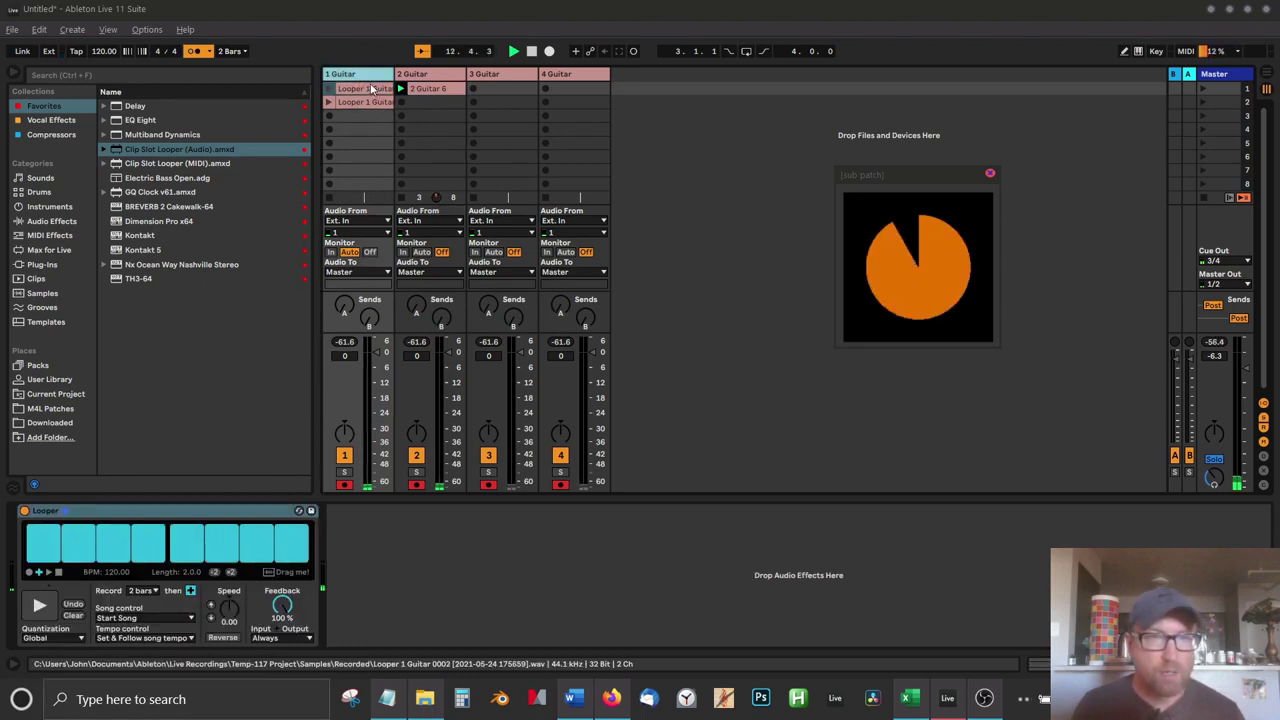
{"action": "left_click", "coordinate": [407, 77]}
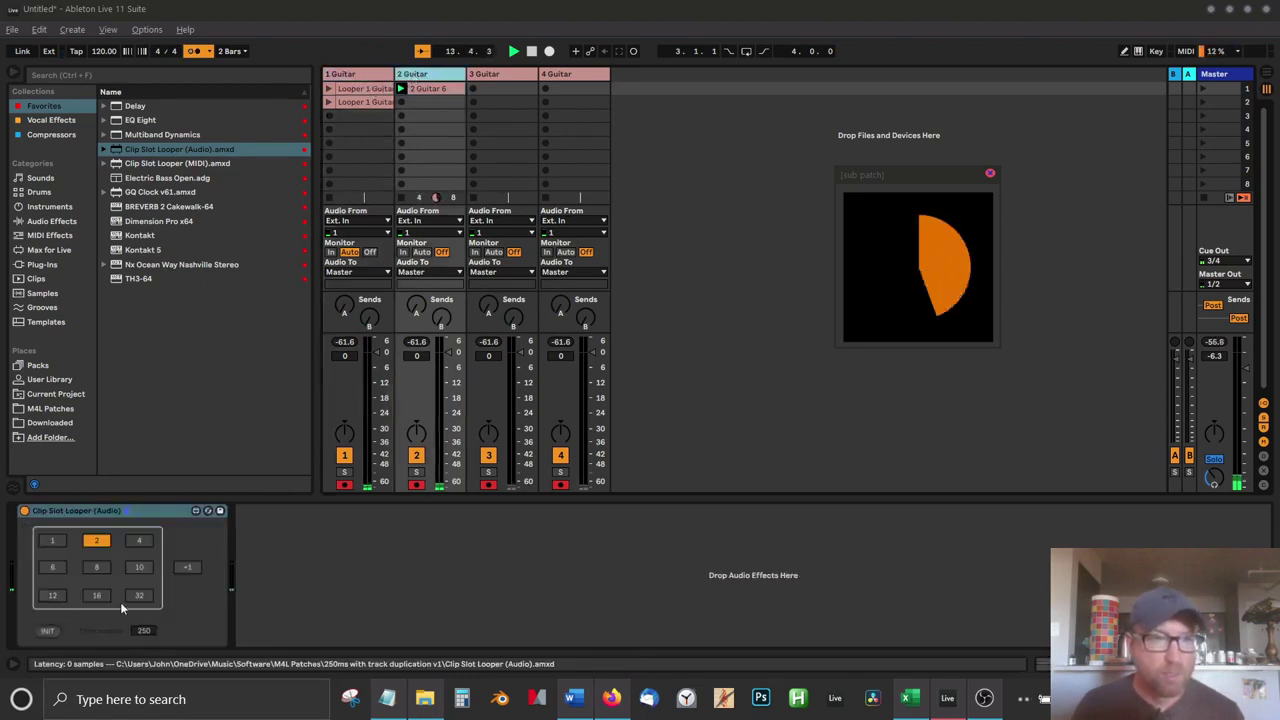
{"action": "left_click", "coordinate": [400, 105]}
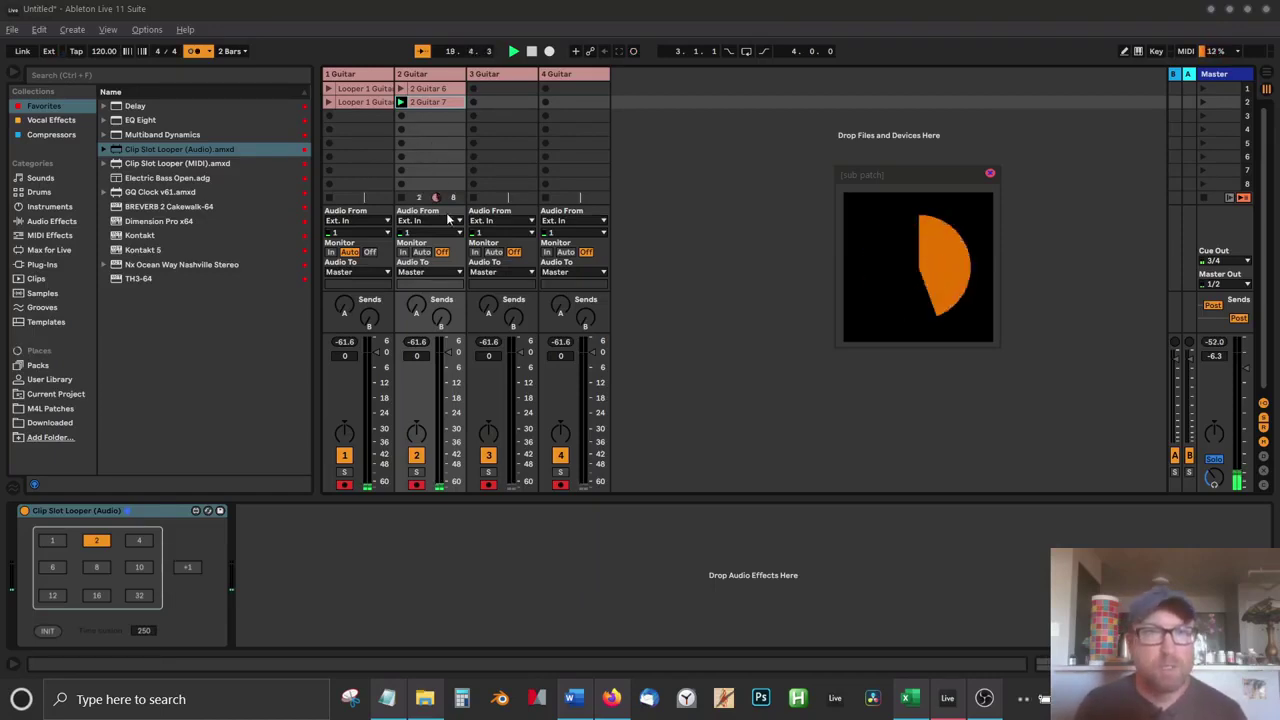
- Copy the Looper's recording into the third clip slot of 1 Guitar and delete the copied clip again
{"action": "left_click", "coordinate": [360, 74]}
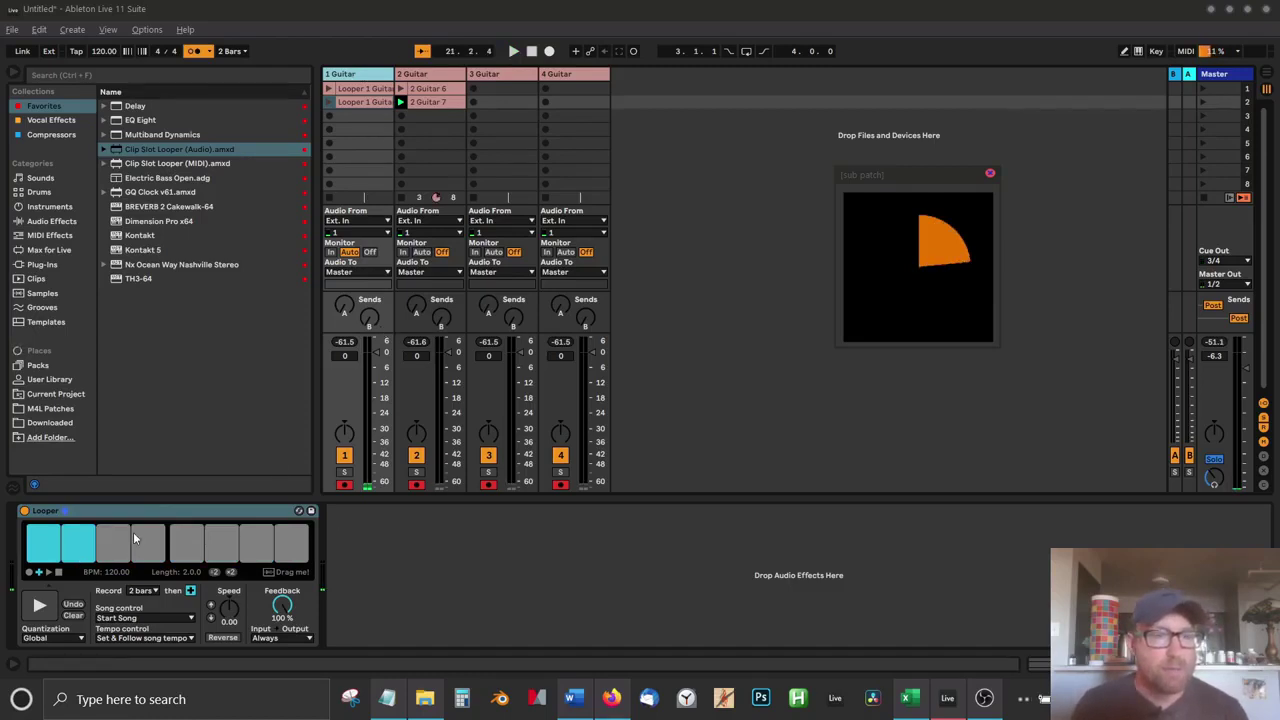
{"action": "left_click", "coordinate": [428, 75]}
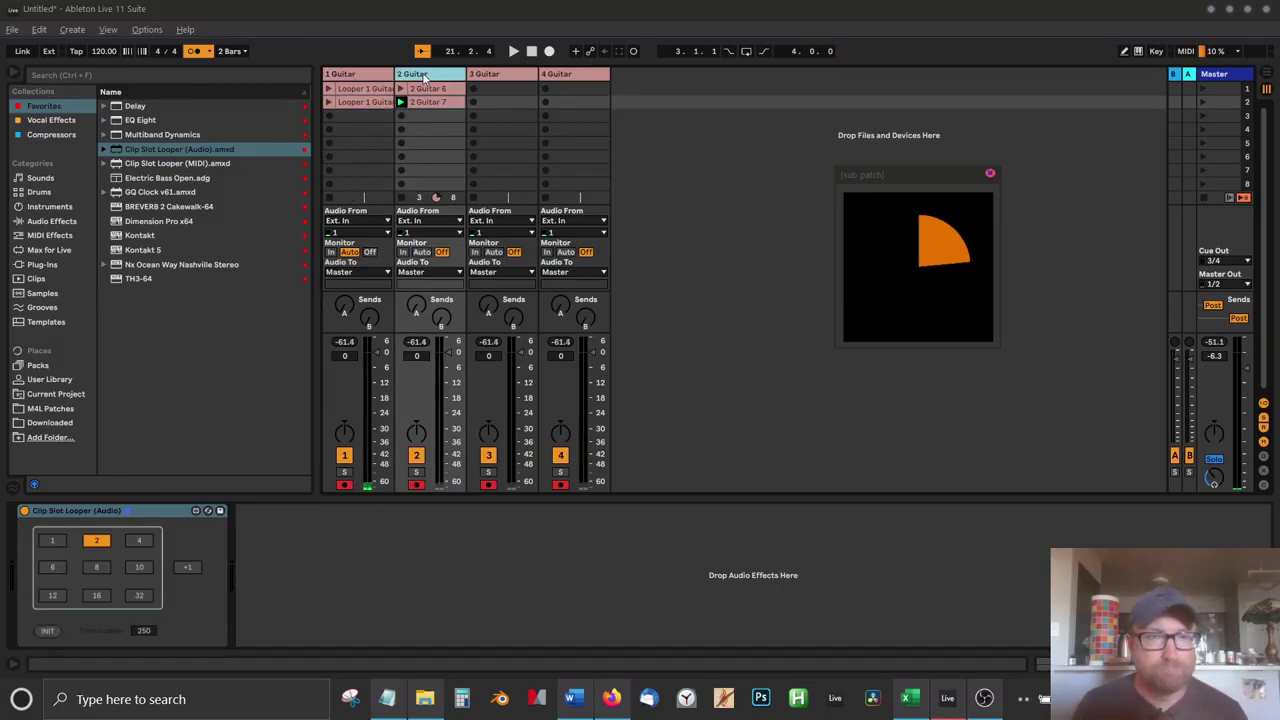
{"action": "left_click", "coordinate": [349, 76]}
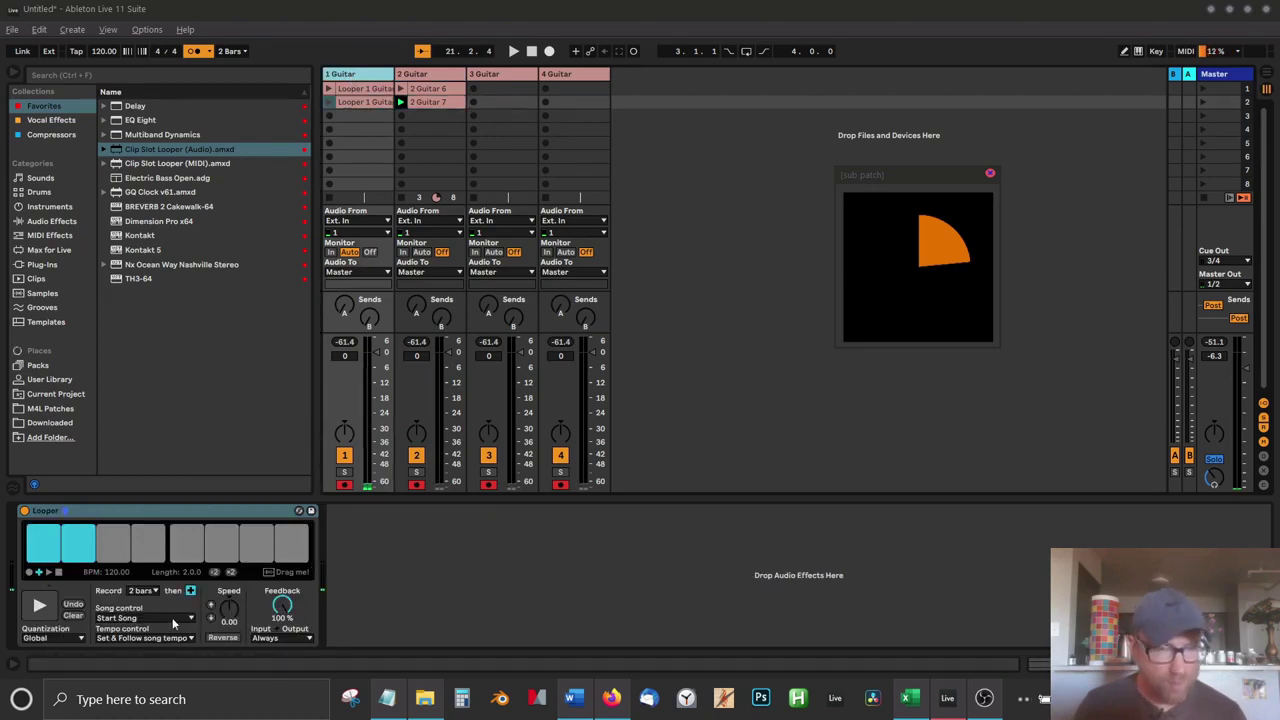
{"action": "left_click", "coordinate": [278, 570]}
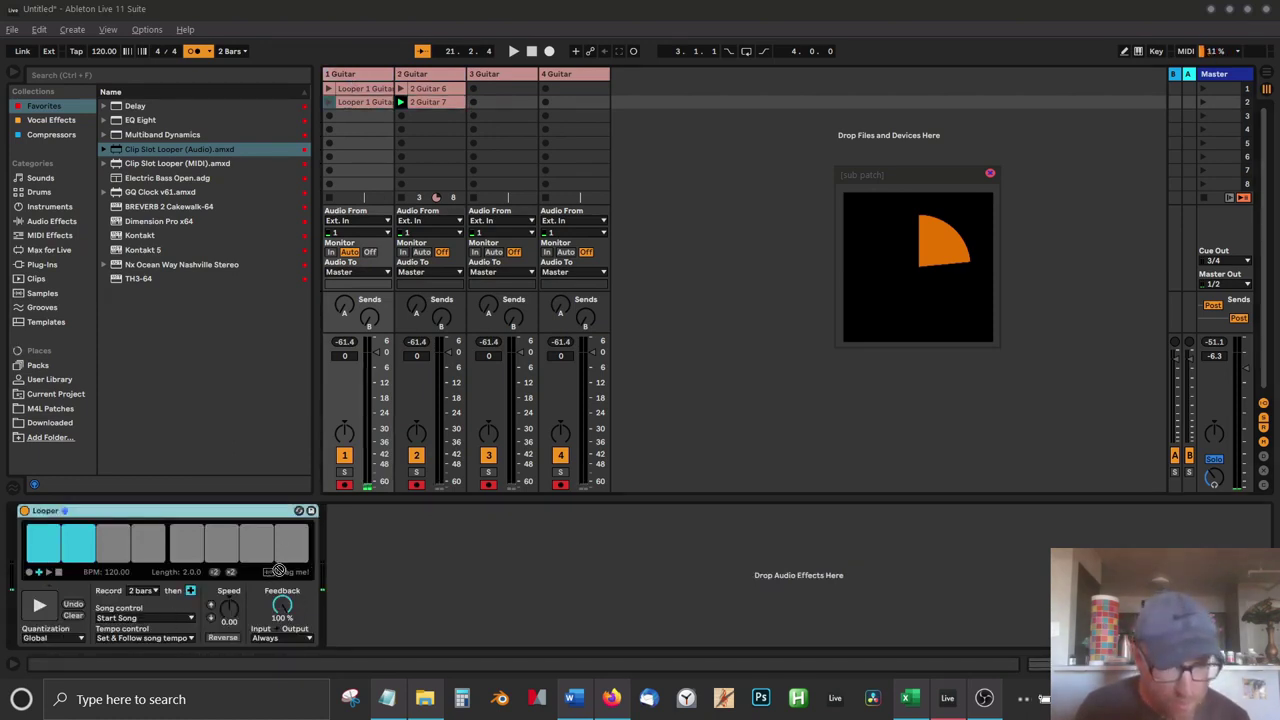
{"action": "left_click_drag", "start_coordinate": [278, 570], "coordinate": [350, 123]}
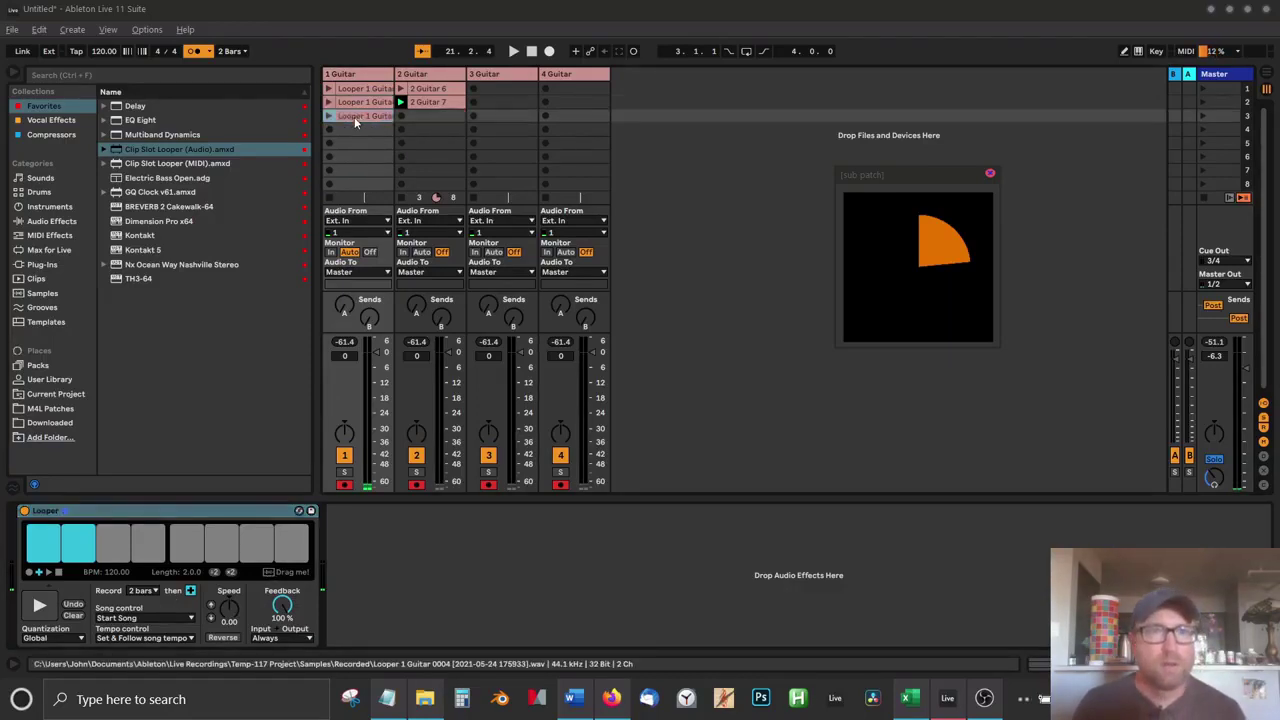
{"action": "key", "text": "Delete"}
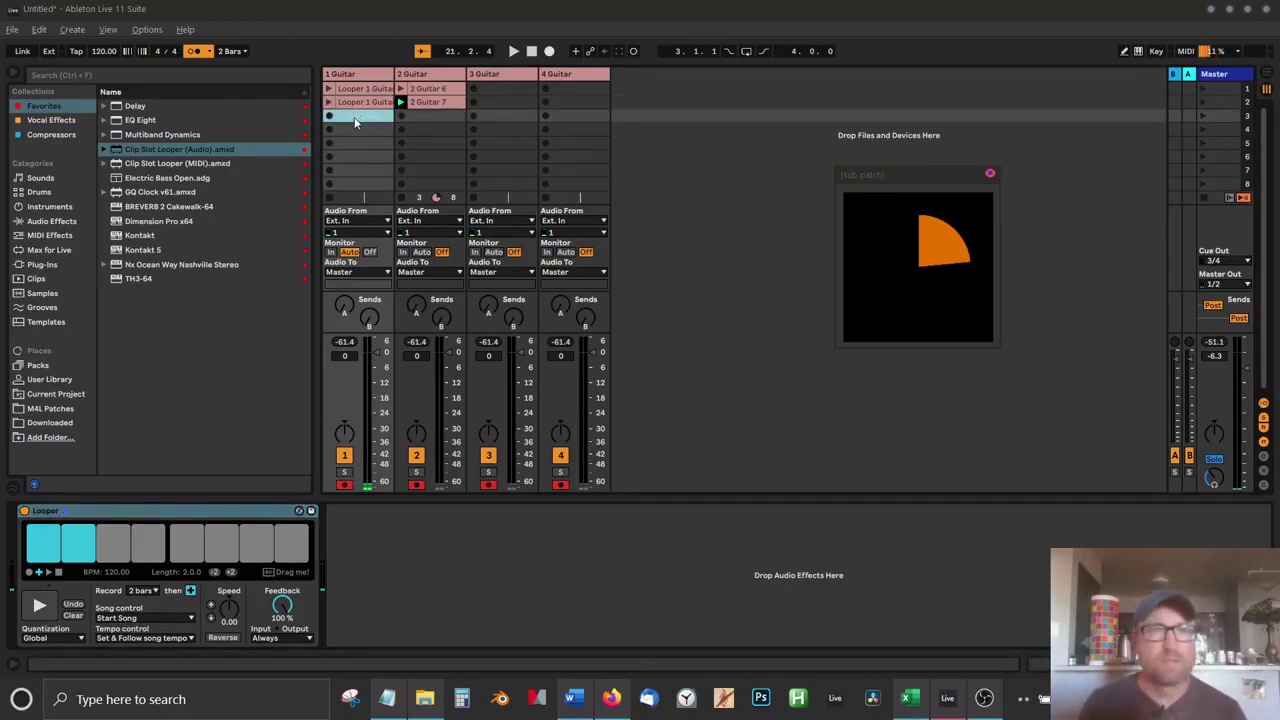
- Compare the Clip Slot Looper (Audio) length settings on the 2 Guitar, 3 Guitar and 4 Guitar tracks
{"action": "left_click", "coordinate": [431, 77]}
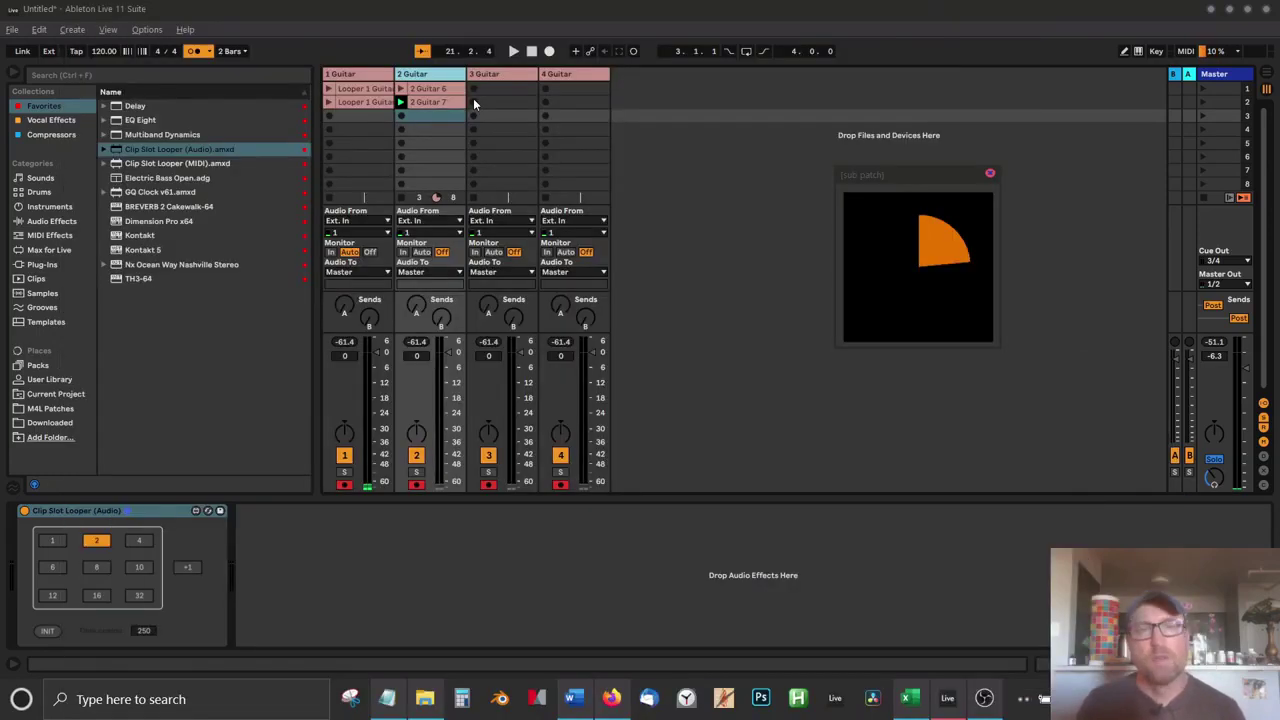
{"action": "left_click", "coordinate": [899, 174]}
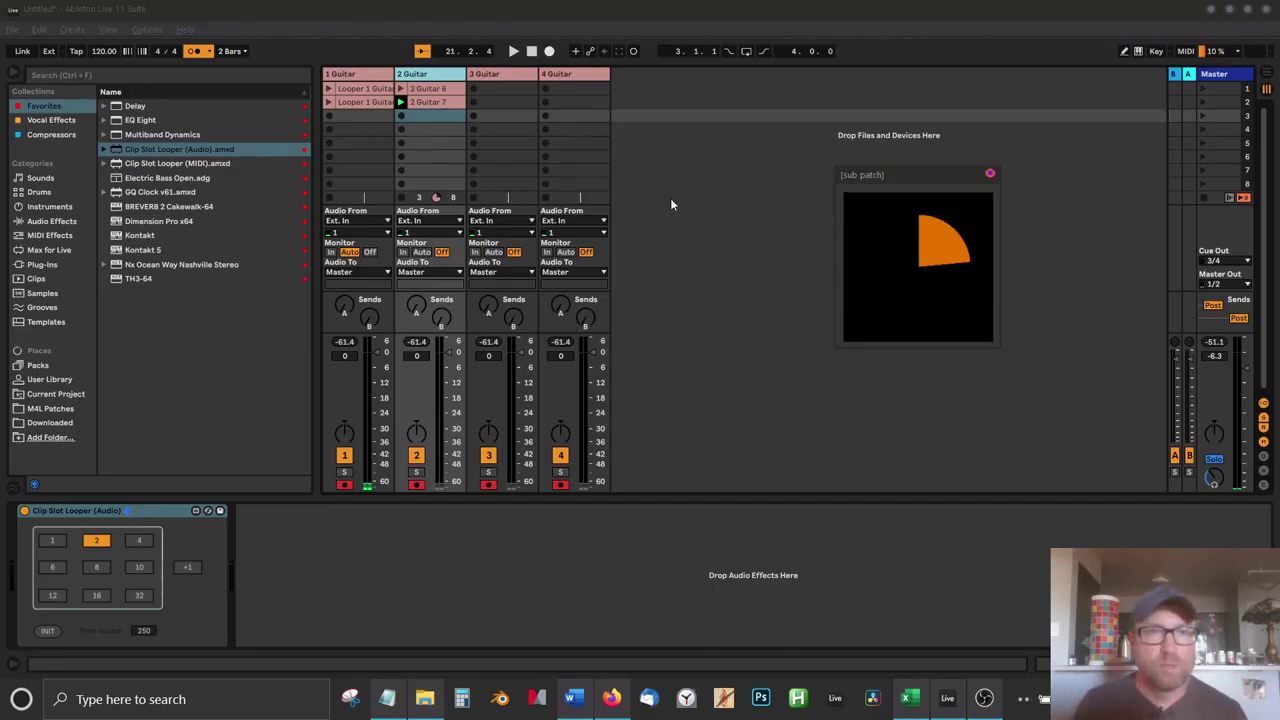
{"action": "left_click", "coordinate": [422, 75]}
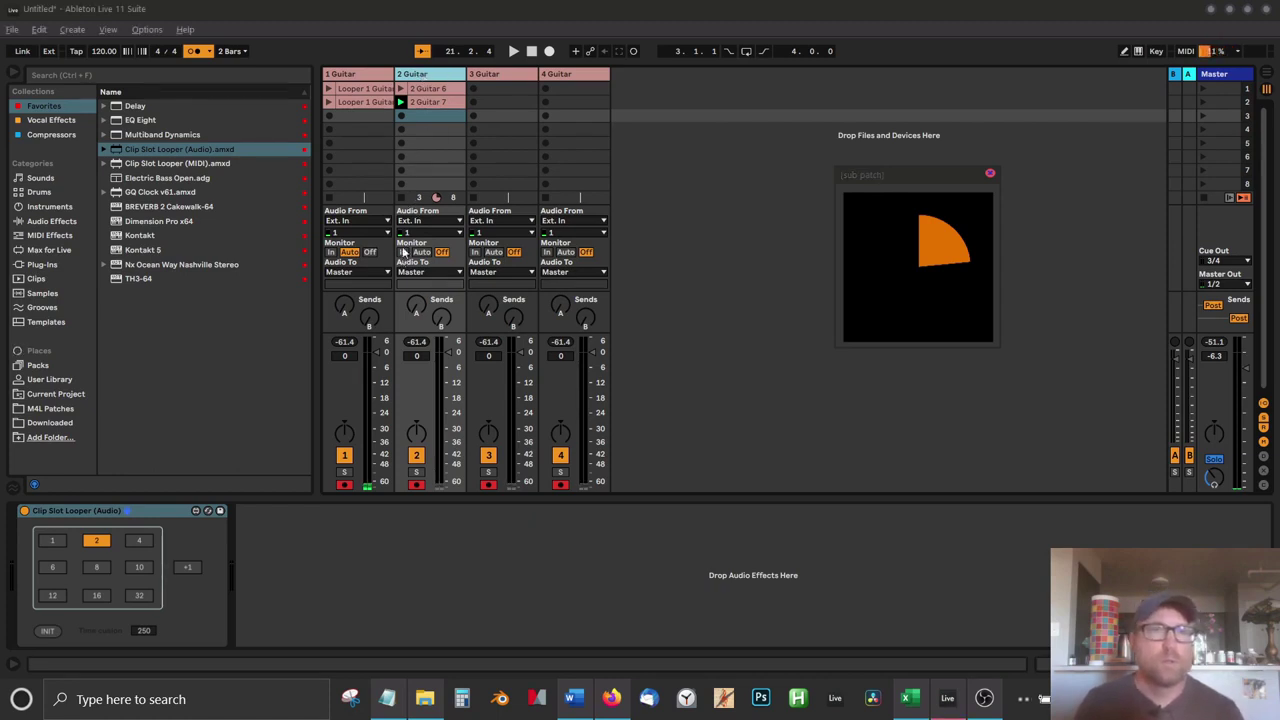
{"action": "left_click", "coordinate": [487, 76]}
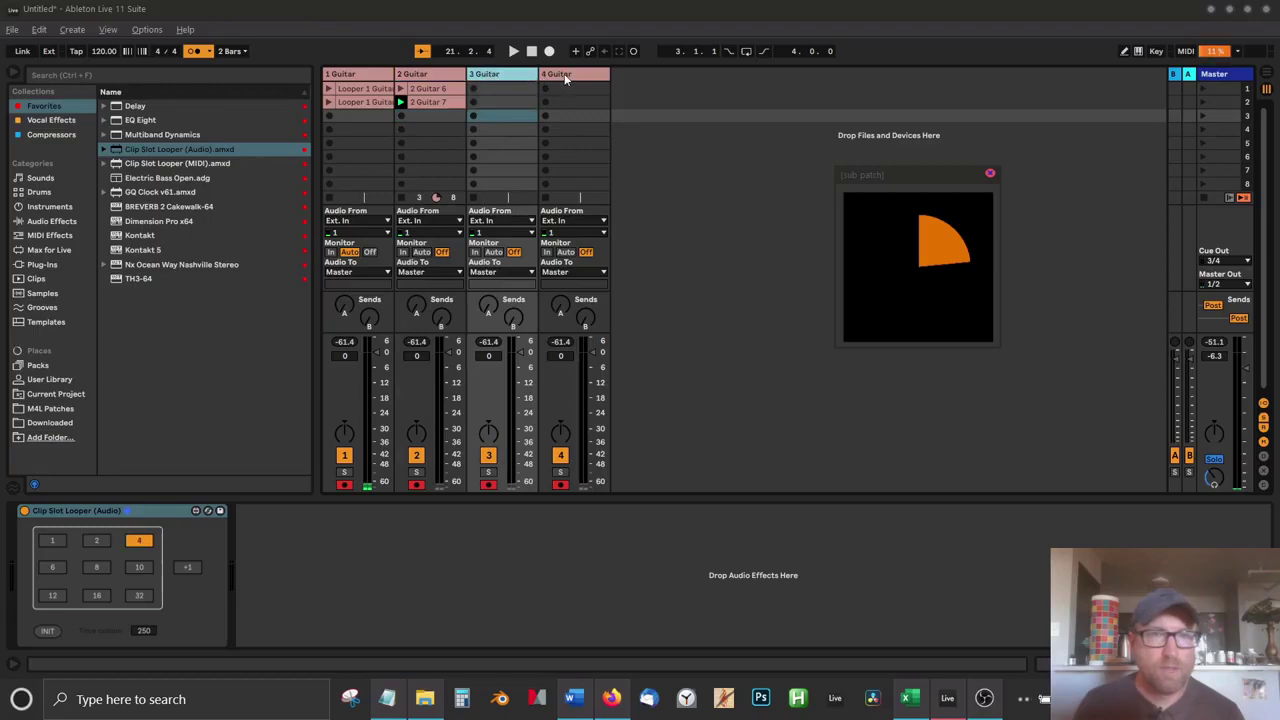
{"action": "left_click", "coordinate": [565, 80]}
{"action": "left_click", "coordinate": [432, 79]}
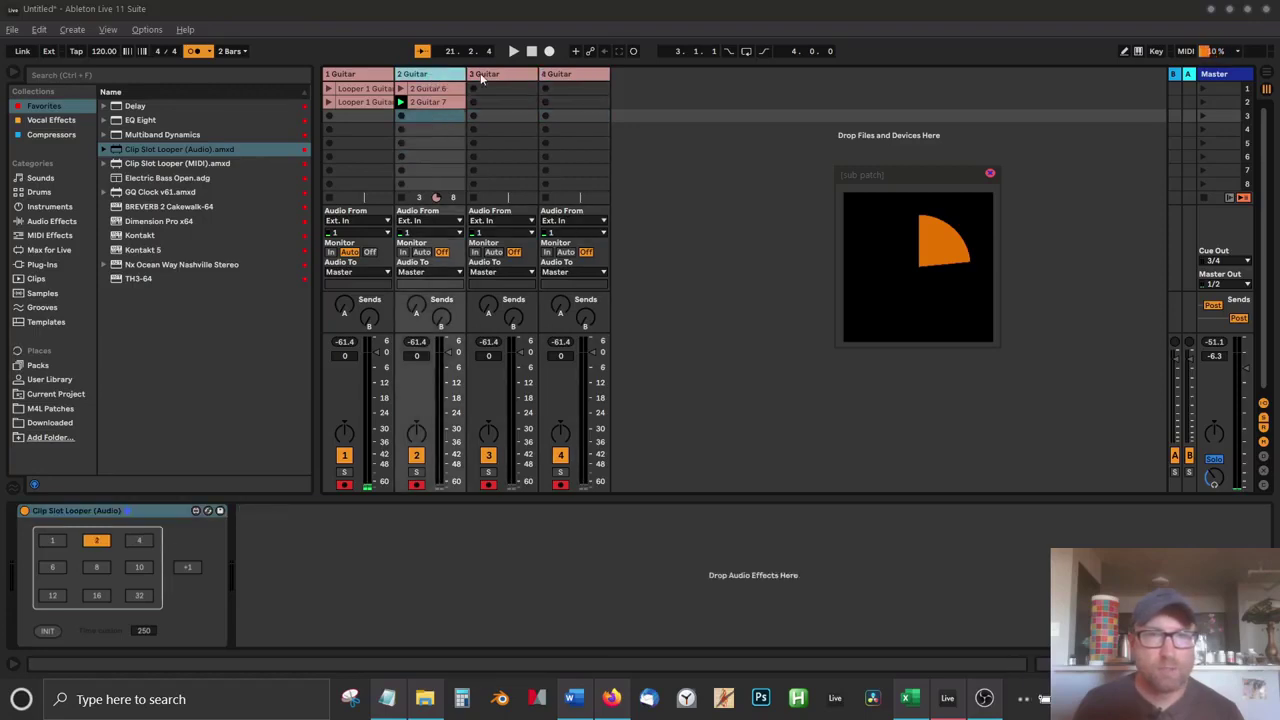
{"action": "left_click", "coordinate": [483, 80]}
{"action": "left_click", "coordinate": [421, 76]}
{"action": "left_click", "coordinate": [490, 80]}
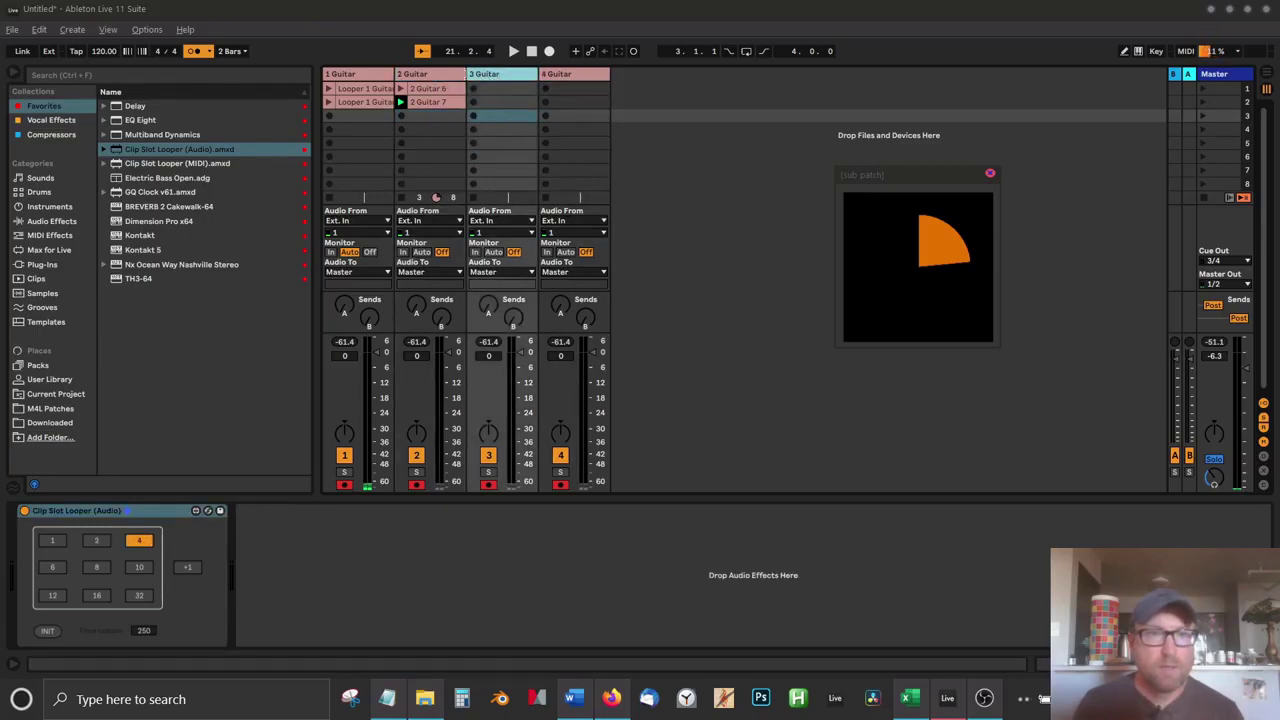
{"action": "left_click", "coordinate": [437, 78]}
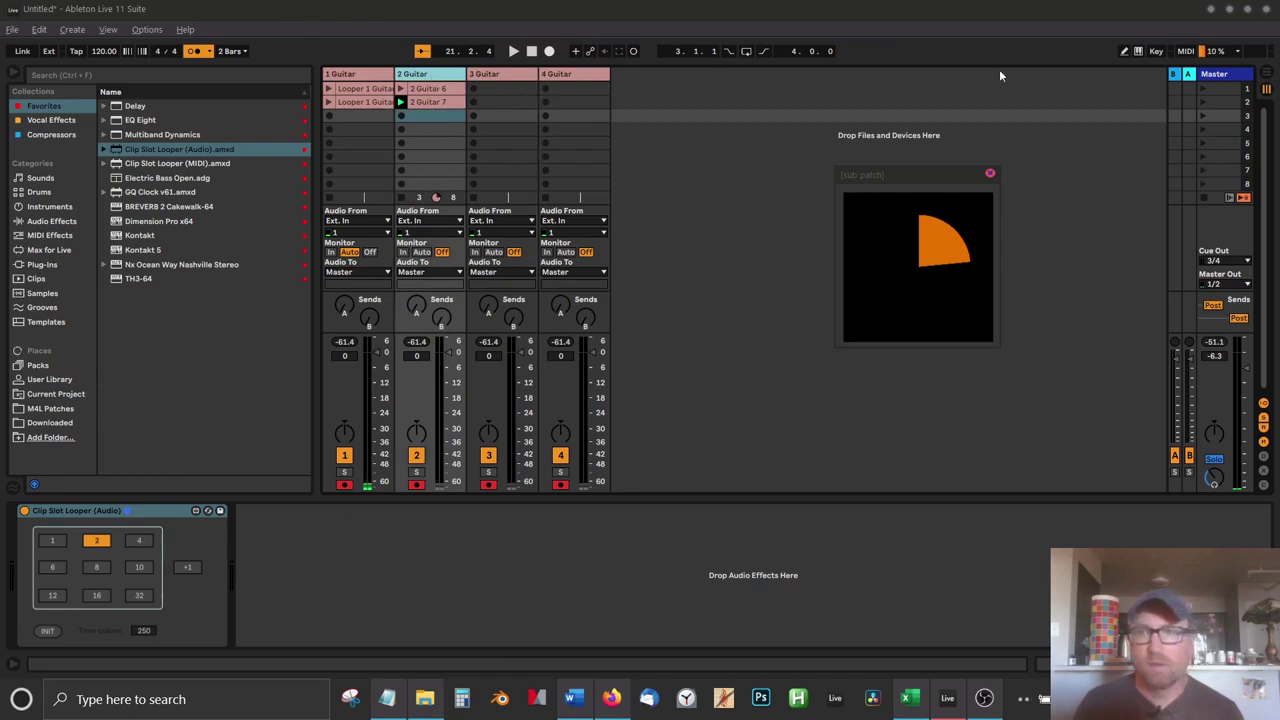
- Enter key mapping mode and assign keys 2, 4 and 8 to the matching lengths of 2 Guitar's Clip Slot Looper
{"action": "left_click", "coordinate": [1156, 51]}
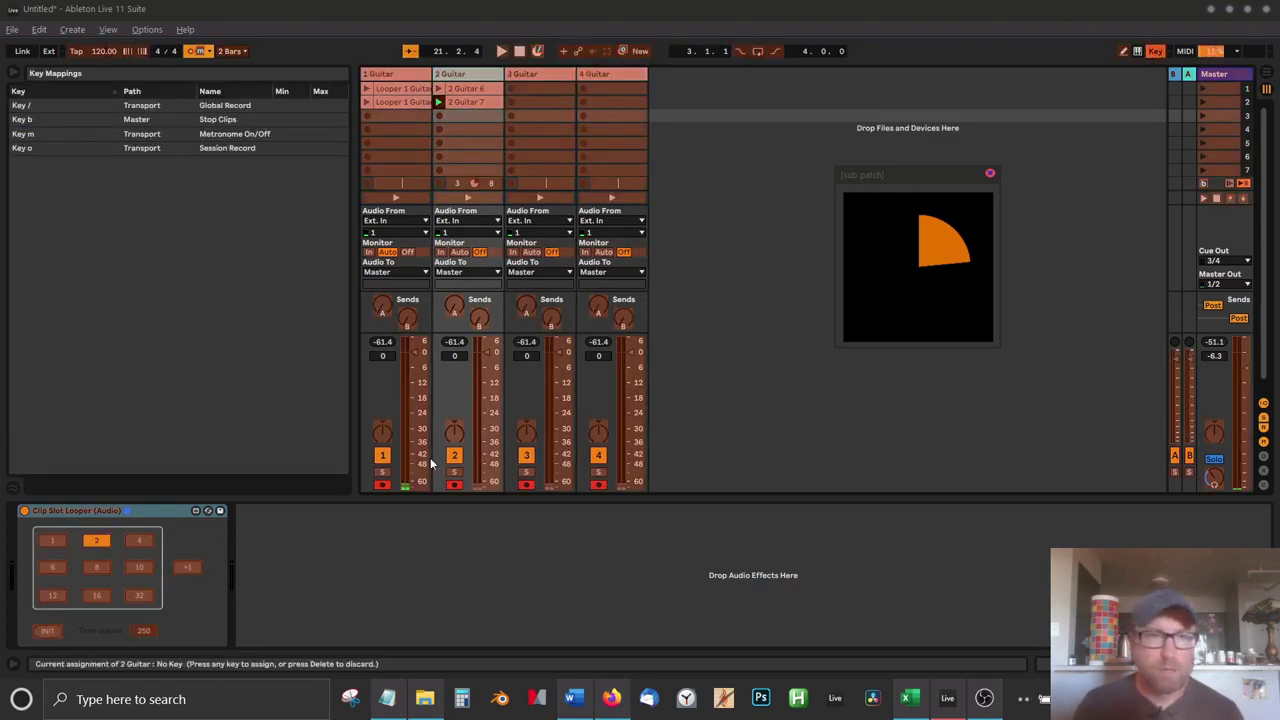
{"action": "left_click", "coordinate": [97, 541]}
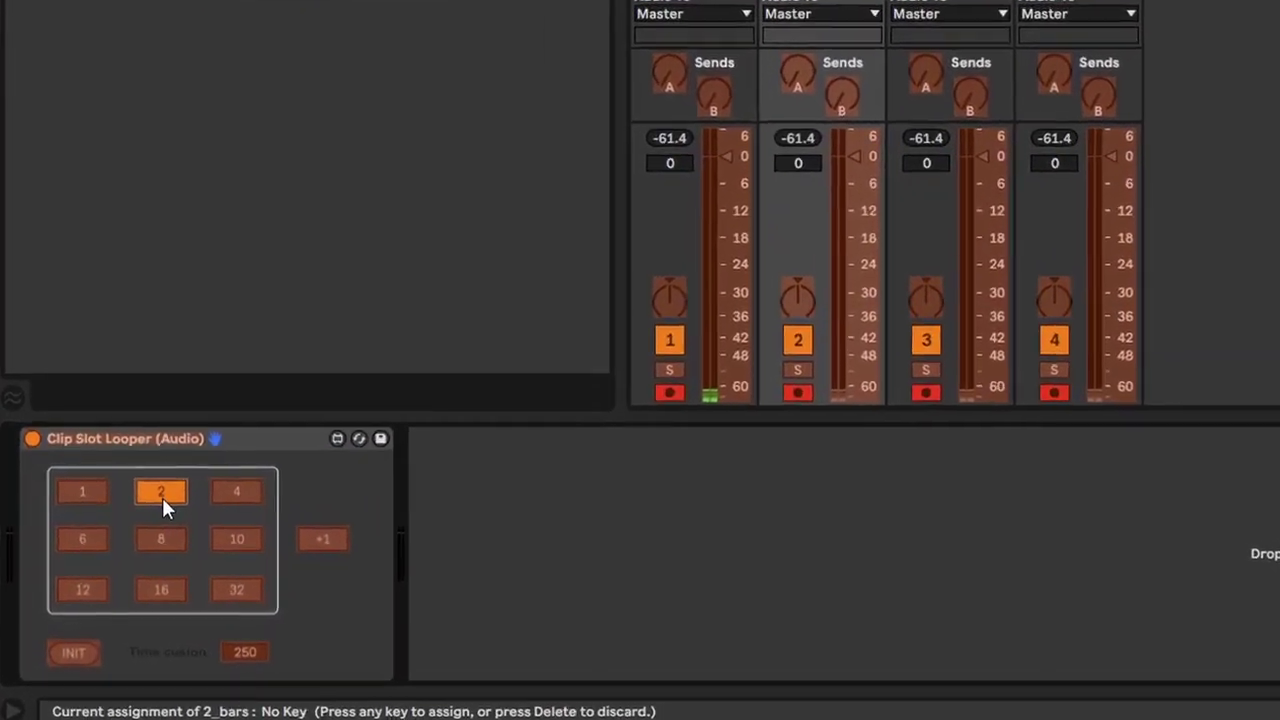
{"action": "key", "text": "2"}
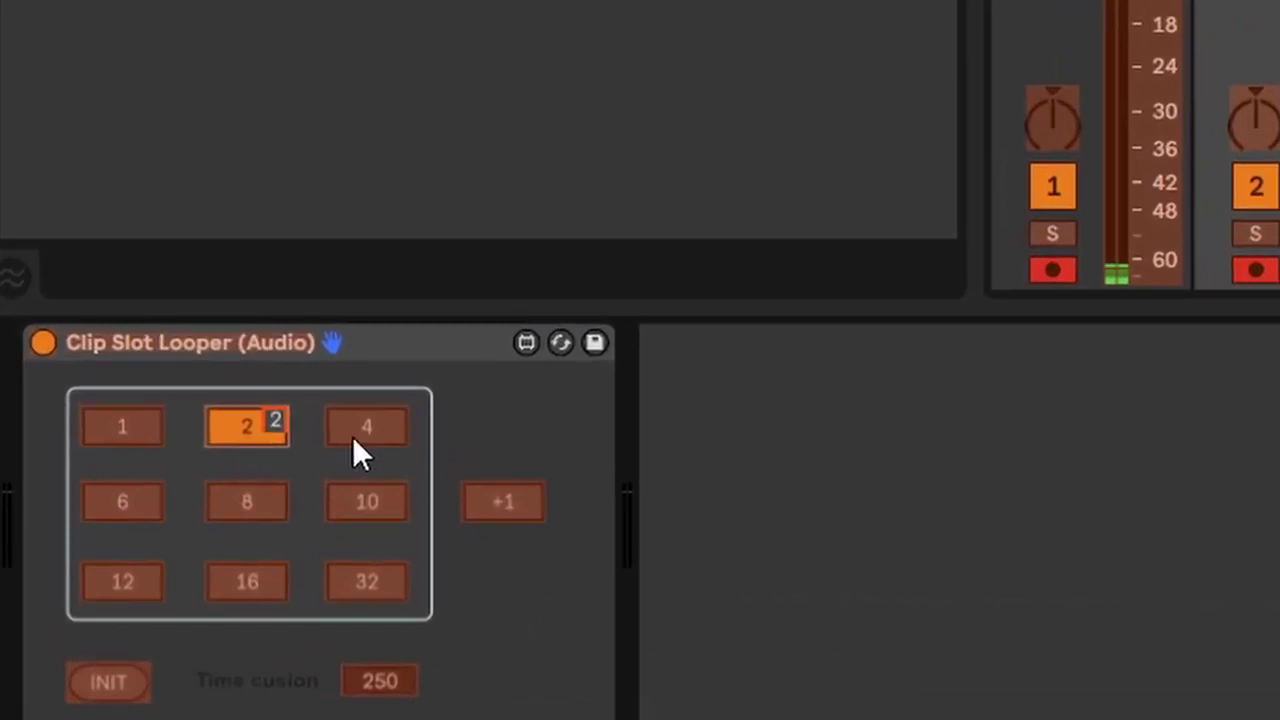
{"action": "left_click", "coordinate": [377, 421]}
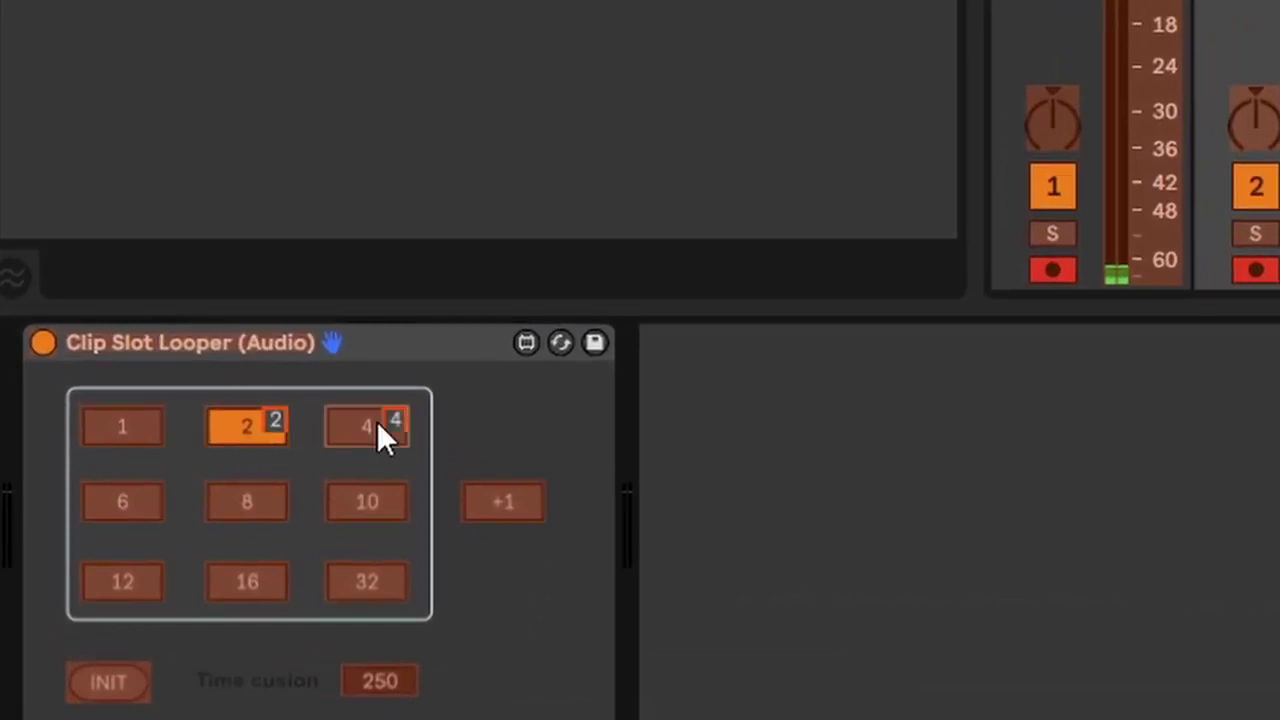
{"action": "left_click", "coordinate": [250, 508]}
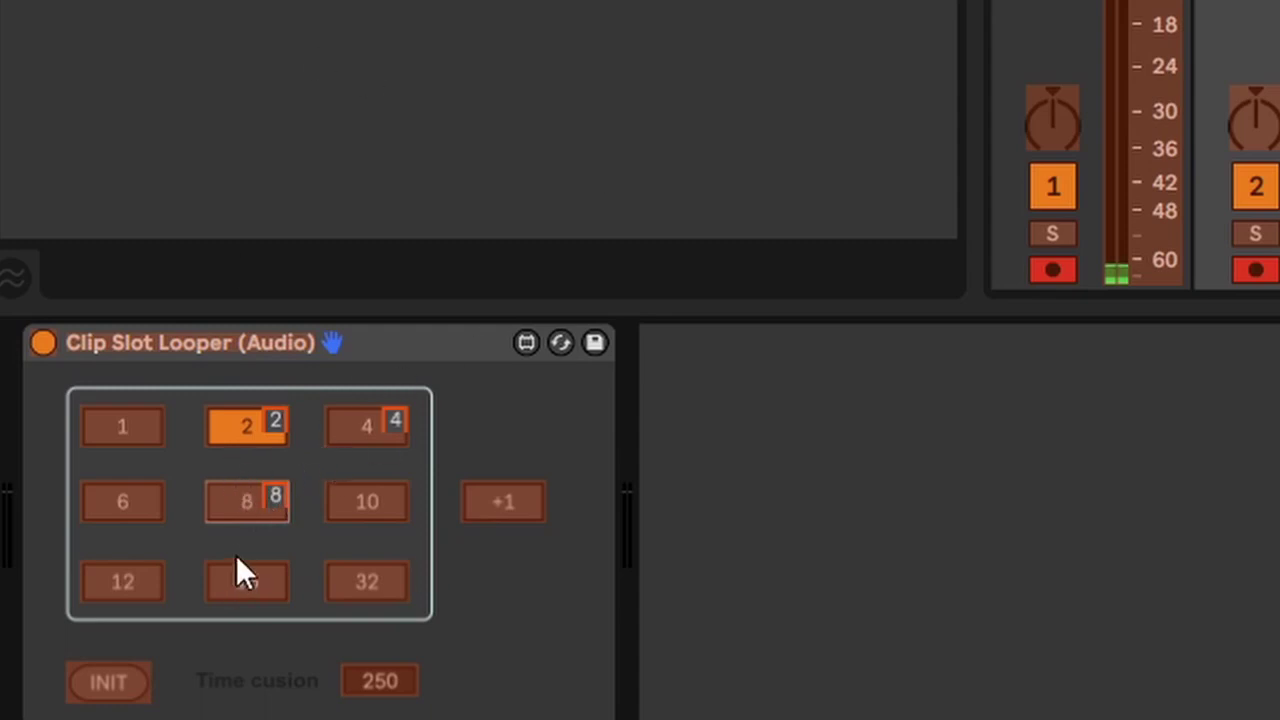
- Assign keys 2, 4 and 8 to the matching lengths of 3 Guitar's Clip Slot Looper
{"action": "left_click", "coordinate": [365, 428]}
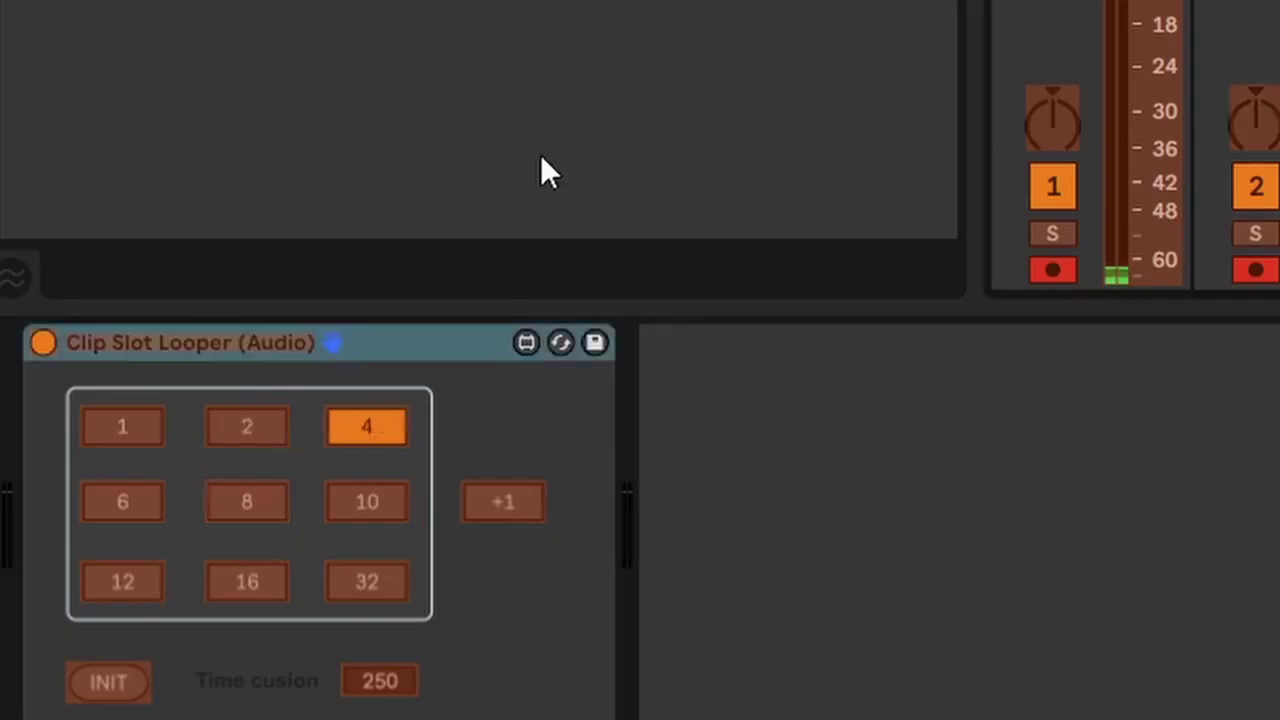
{"action": "left_click", "coordinate": [245, 432]}
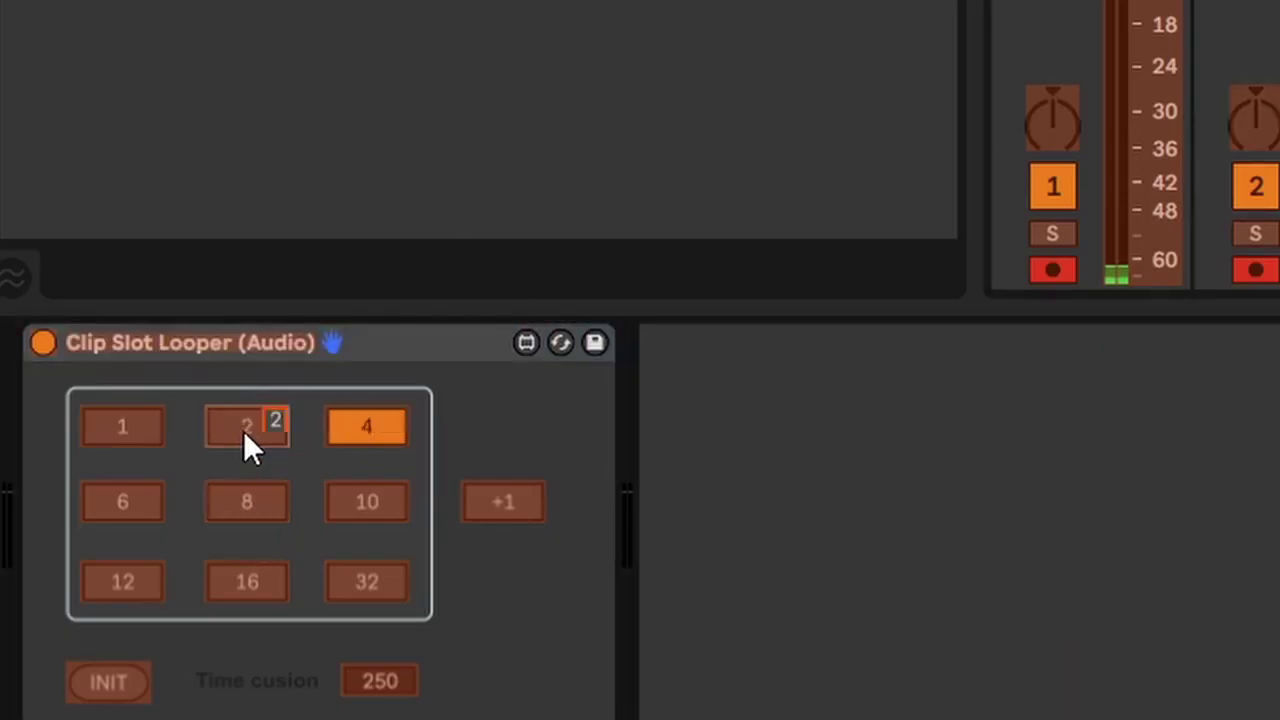
{"action": "left_click", "coordinate": [360, 427]}
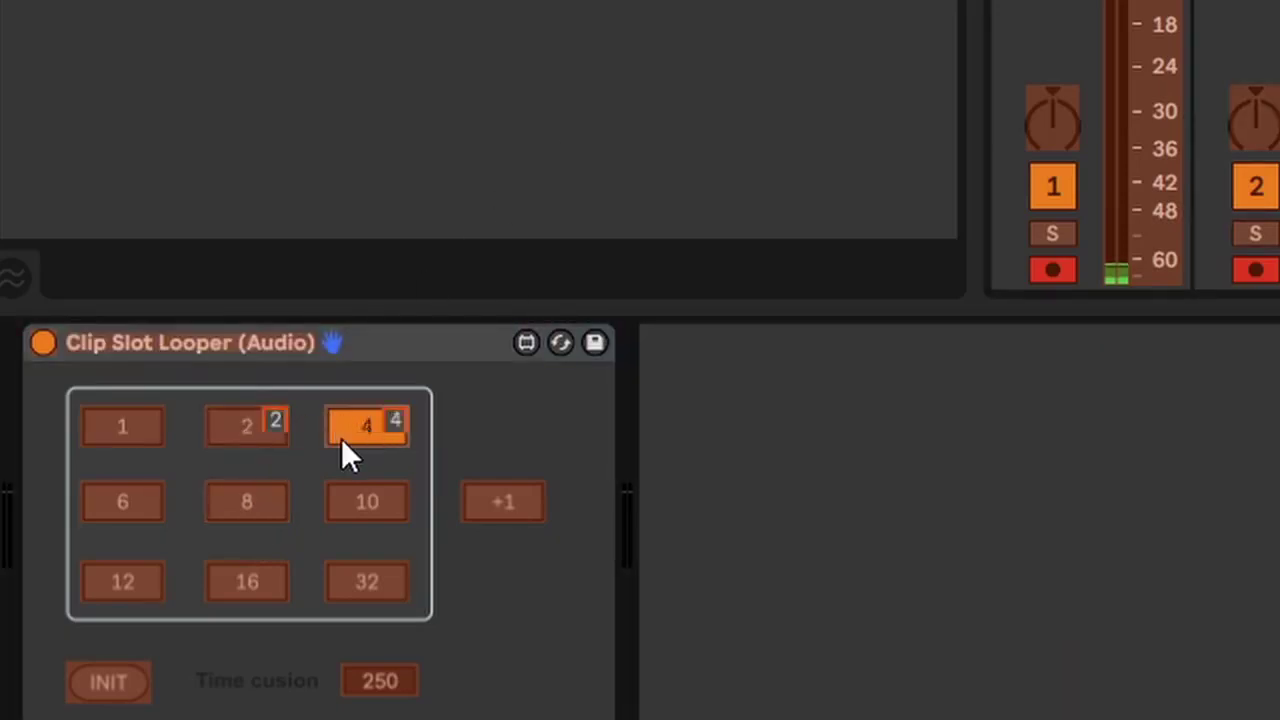
{"action": "left_click", "coordinate": [266, 504]}
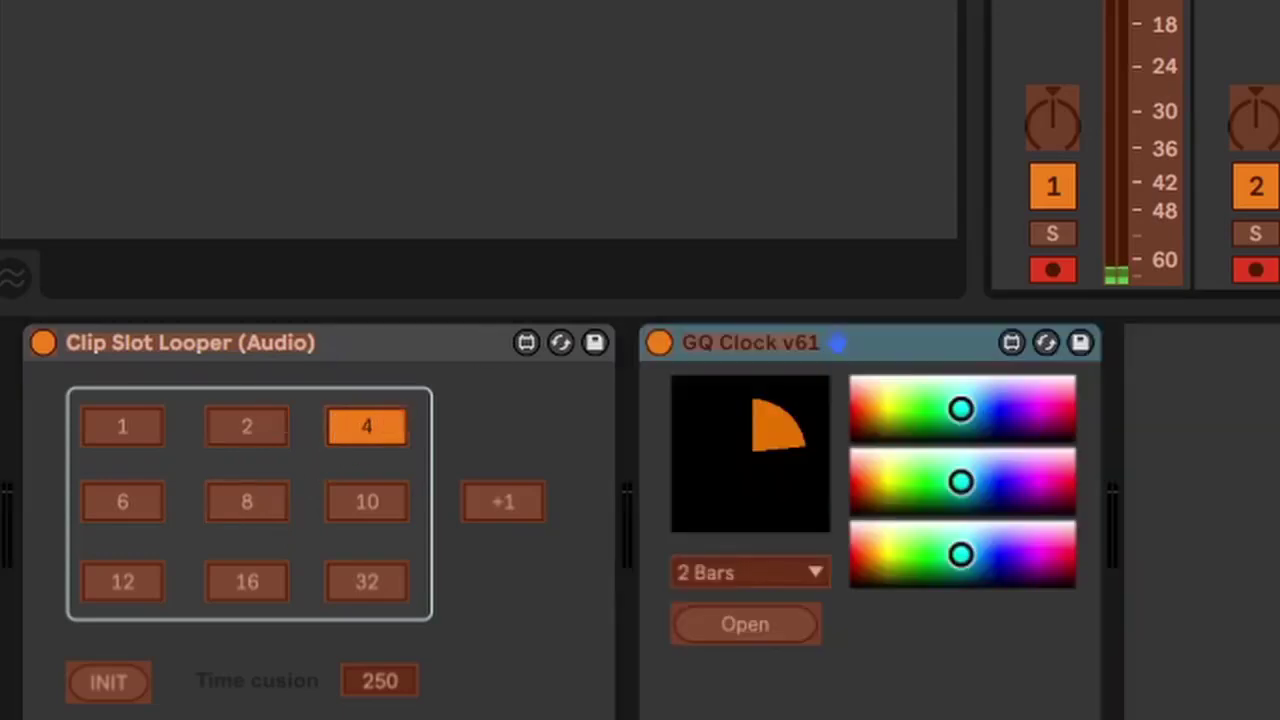
- Assign keys 2, 4 and 8 to the matching lengths of 4 Guitar's Clip Slot Looper and leave key mapping mode
{"action": "left_click", "coordinate": [258, 424]}
{"action": "left_click", "coordinate": [385, 428]}
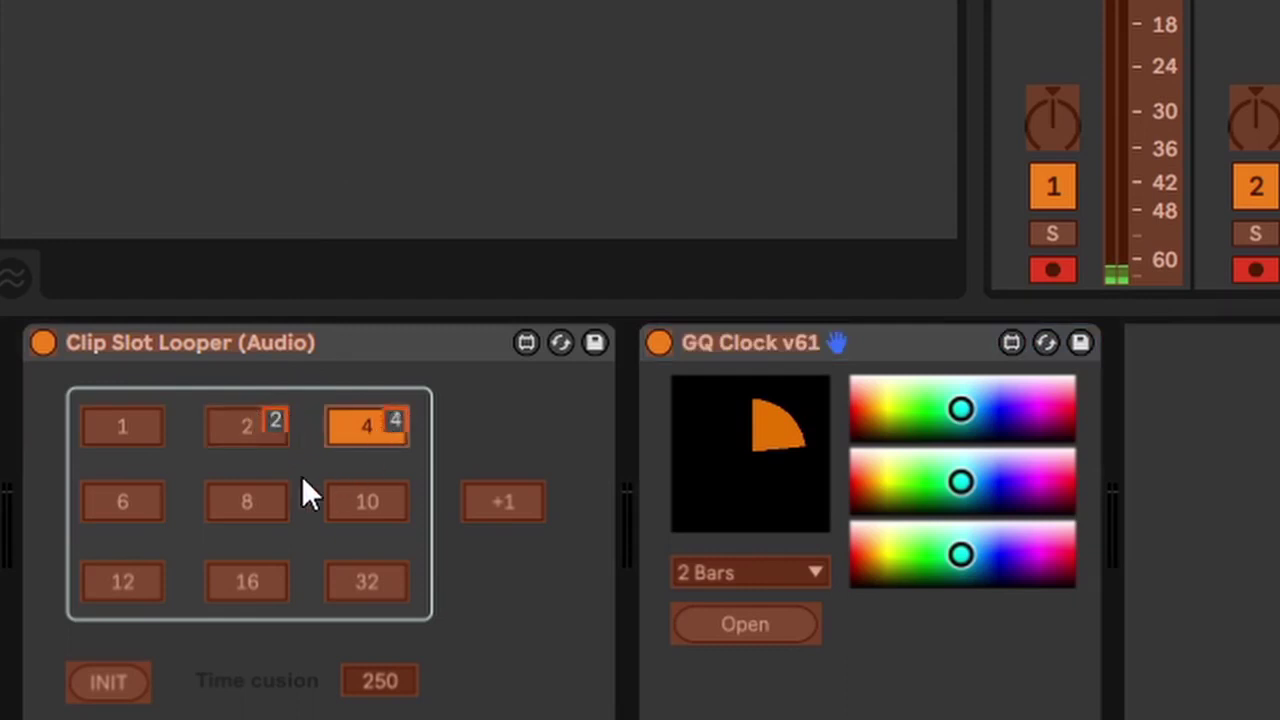
{"action": "left_click", "coordinate": [243, 505]}
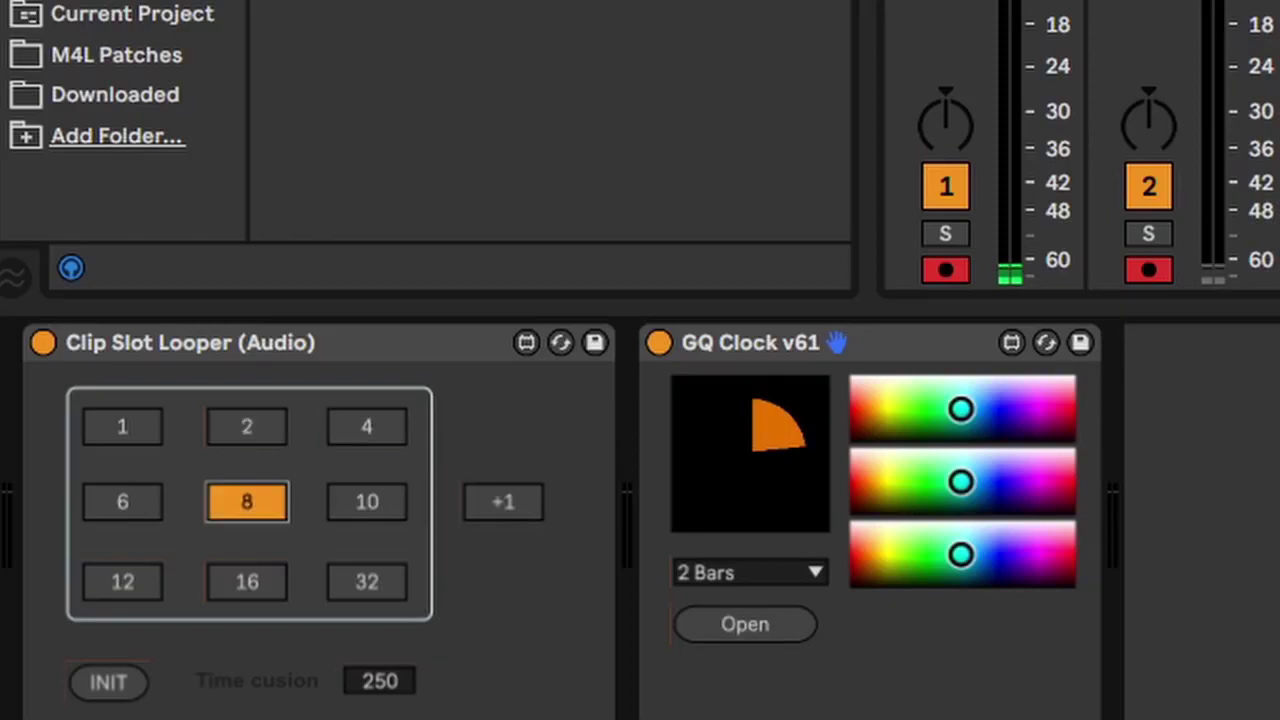
- Test the key mappings across the guitar tracks by setting the Clip Slot Loopers to 8 and back to 4
{"action": "left_click", "coordinate": [836, 342]}
{"action": "key", "text": "Delete"}
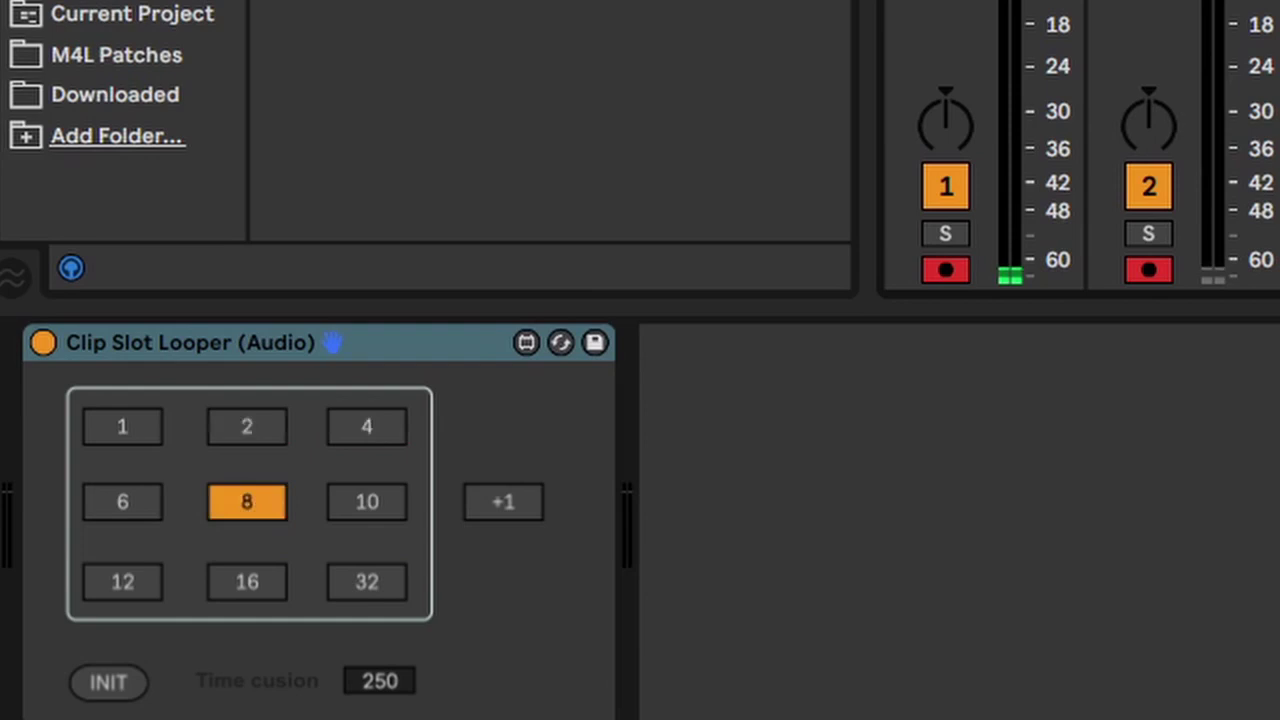
{"action": "key", "text": "ctrl+z"}
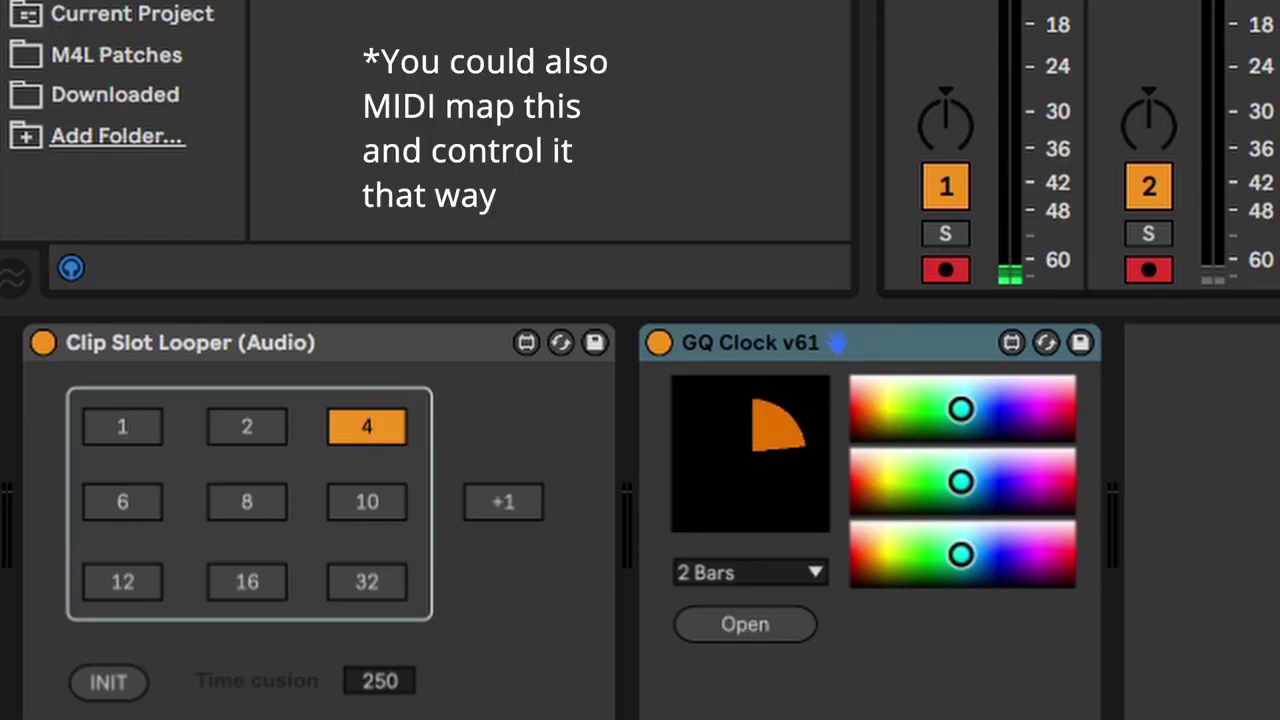
{"action": "left_click", "coordinate": [354, 346]}
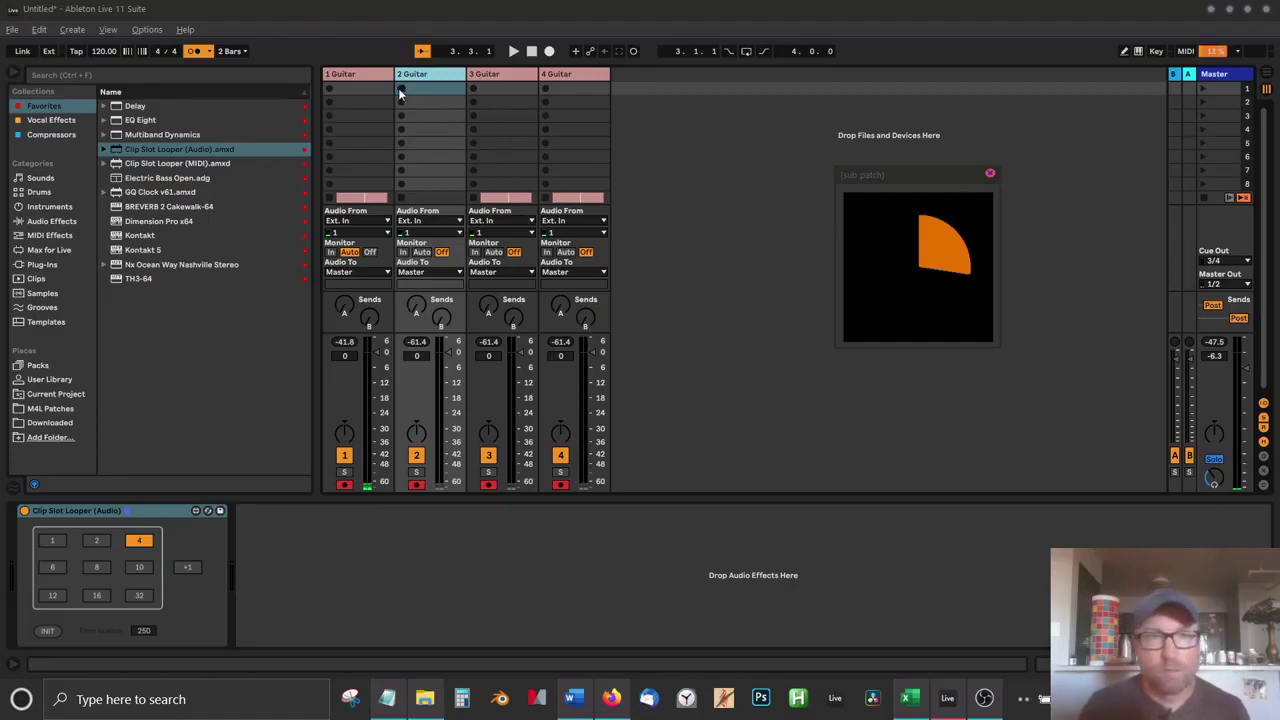
- Record a four-bar loop into the first clip slot of 2 Guitar, stop playback and launch the recorded clip
{"action": "left_click", "coordinate": [402, 88]}
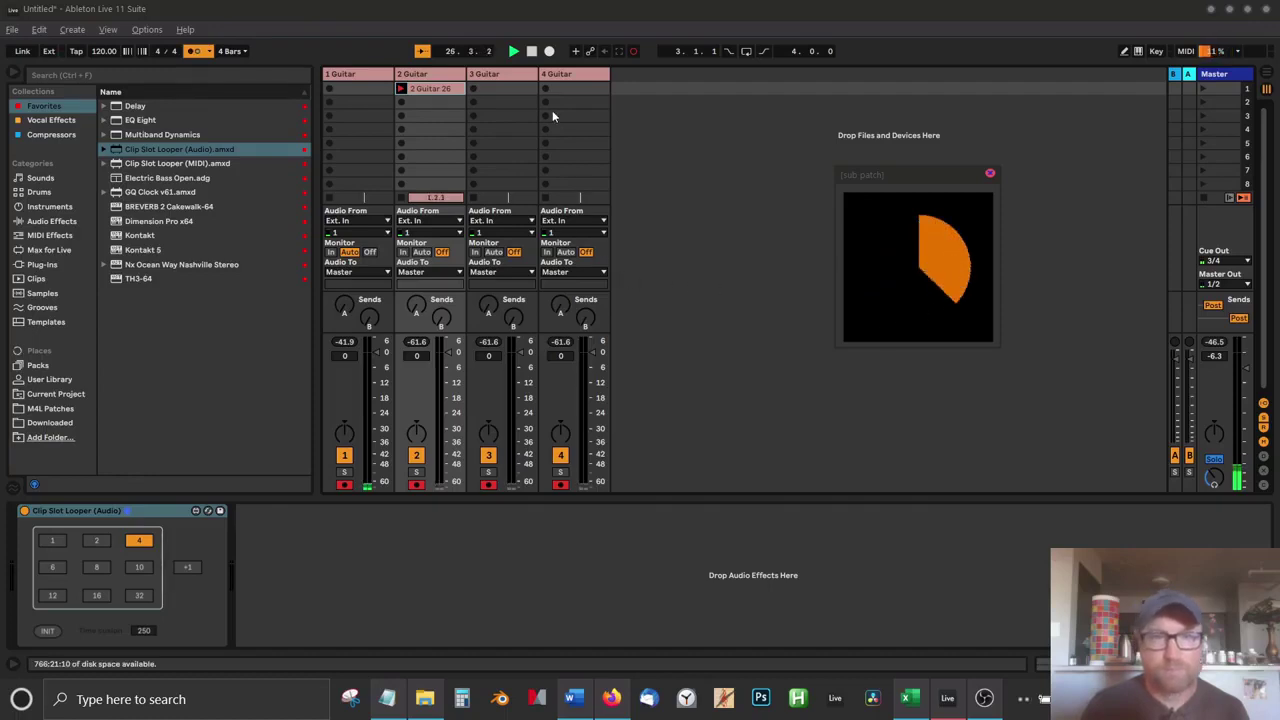
{"action": "left_click", "coordinate": [532, 53]}
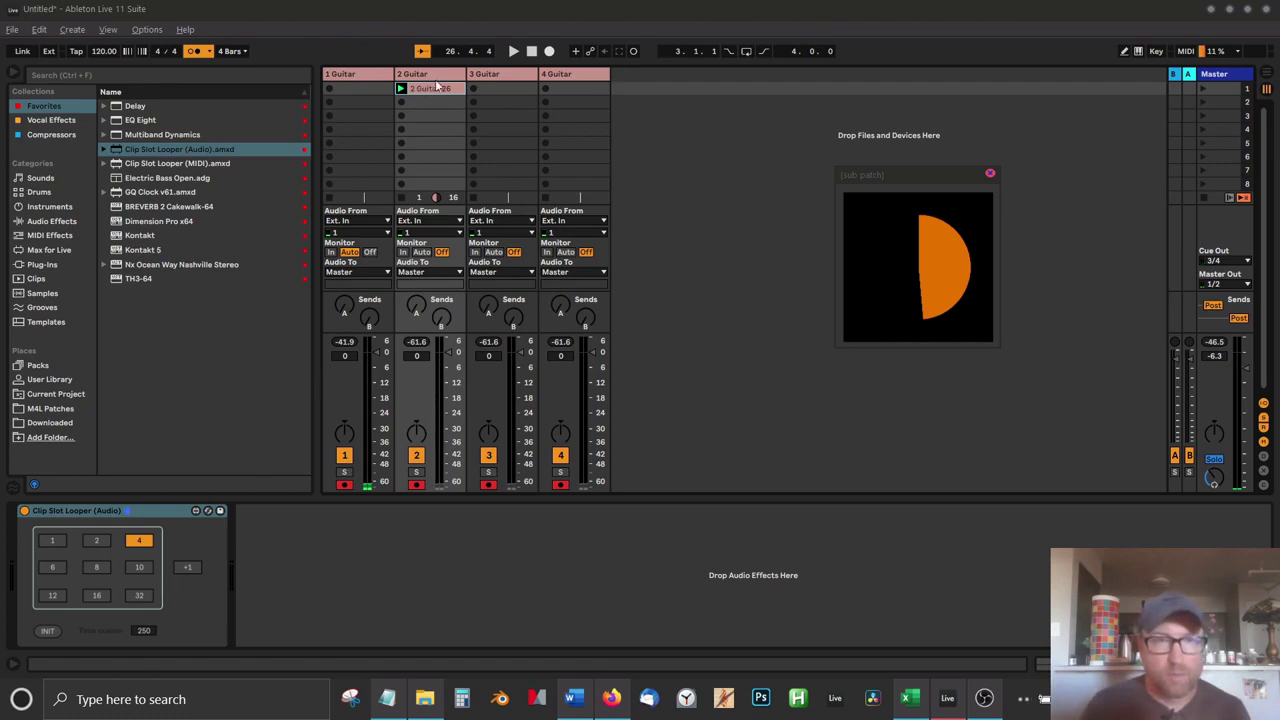
{"action": "left_click", "coordinate": [401, 88]}
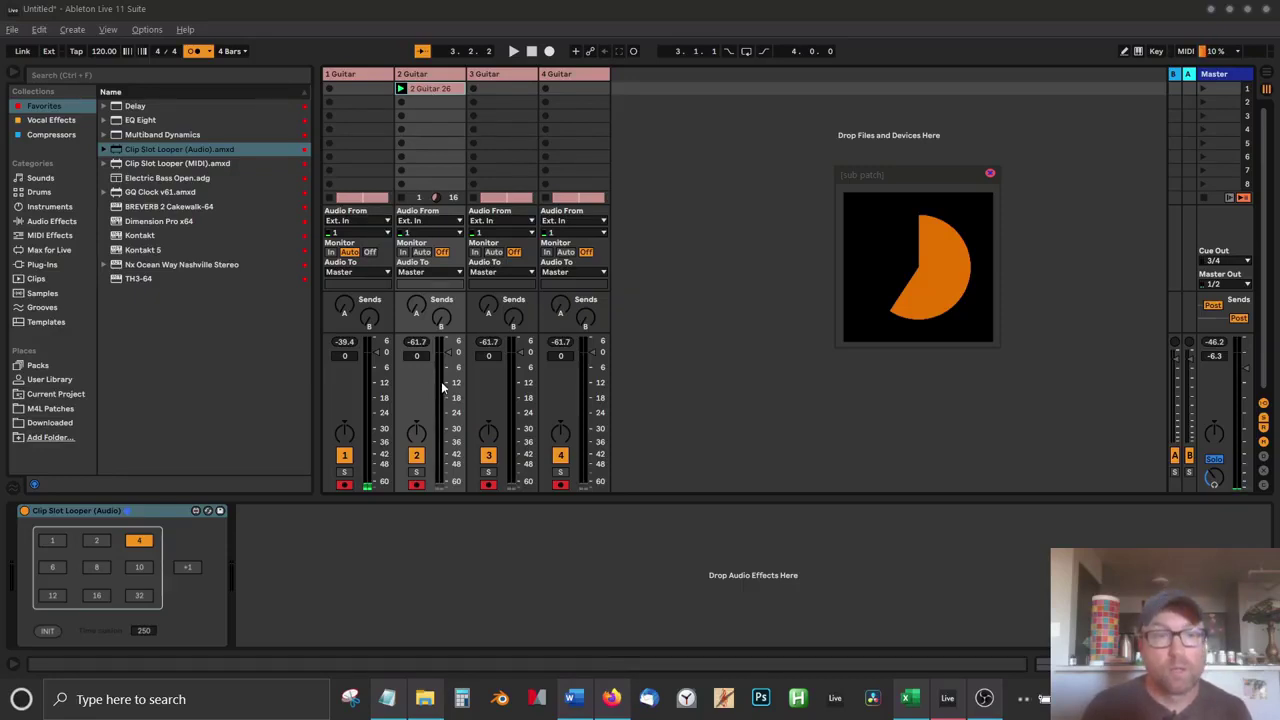
- Compare the Looper on 1 Guitar with the Clip Slot Looper devices on 2 Guitar, 3 Guitar and 4 Guitar
{"action": "left_click", "coordinate": [365, 77]}
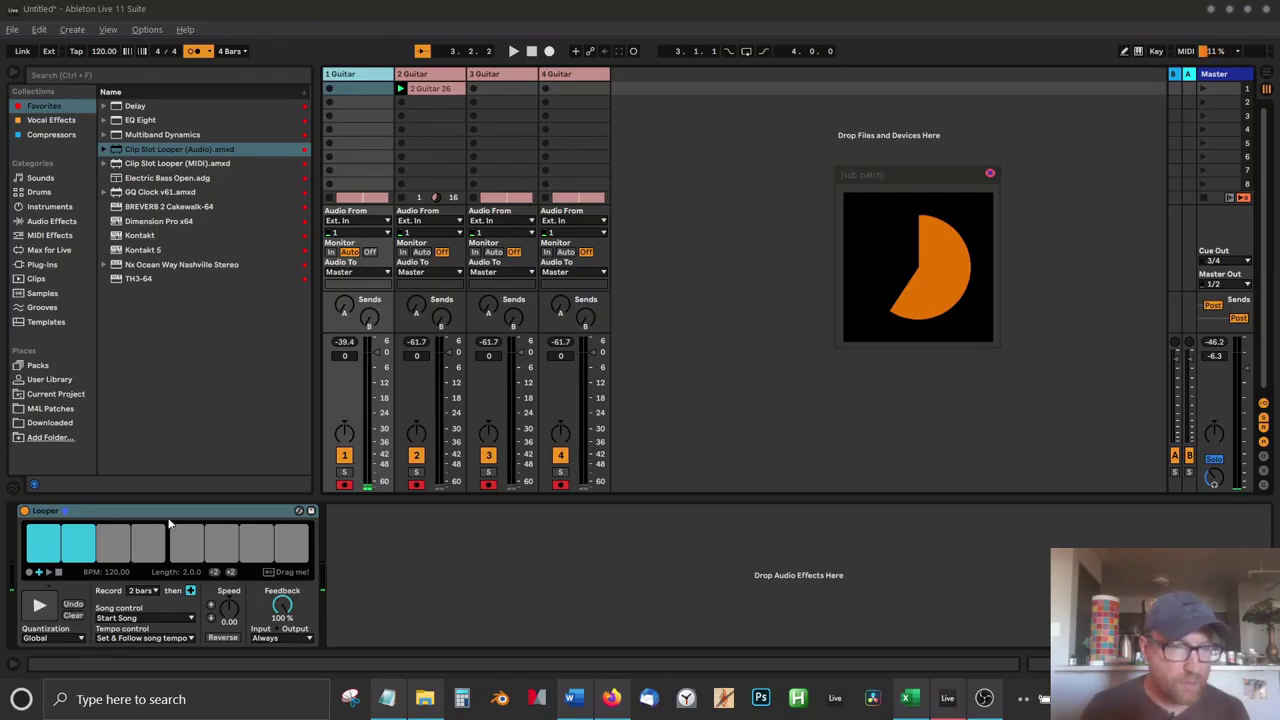
{"action": "left_click", "coordinate": [435, 76]}
{"action": "left_click", "coordinate": [507, 76]}
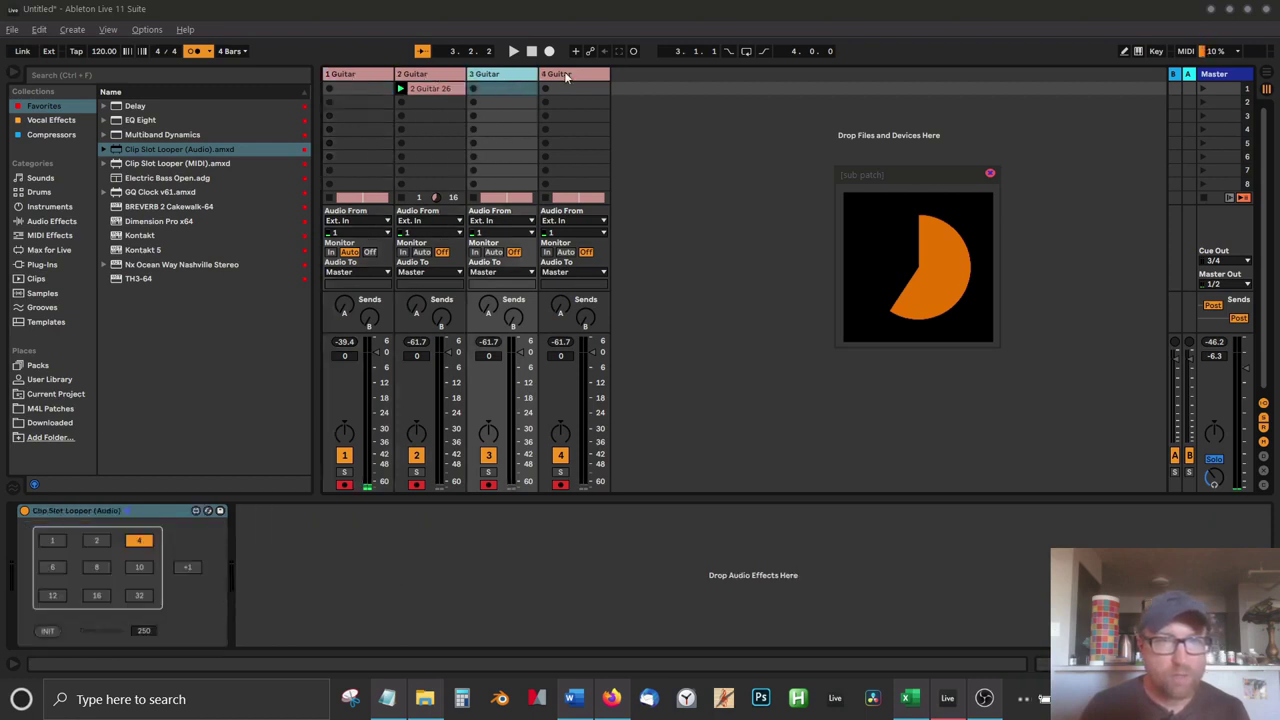
{"action": "left_click", "coordinate": [564, 73]}
{"action": "left_click", "coordinate": [368, 78]}
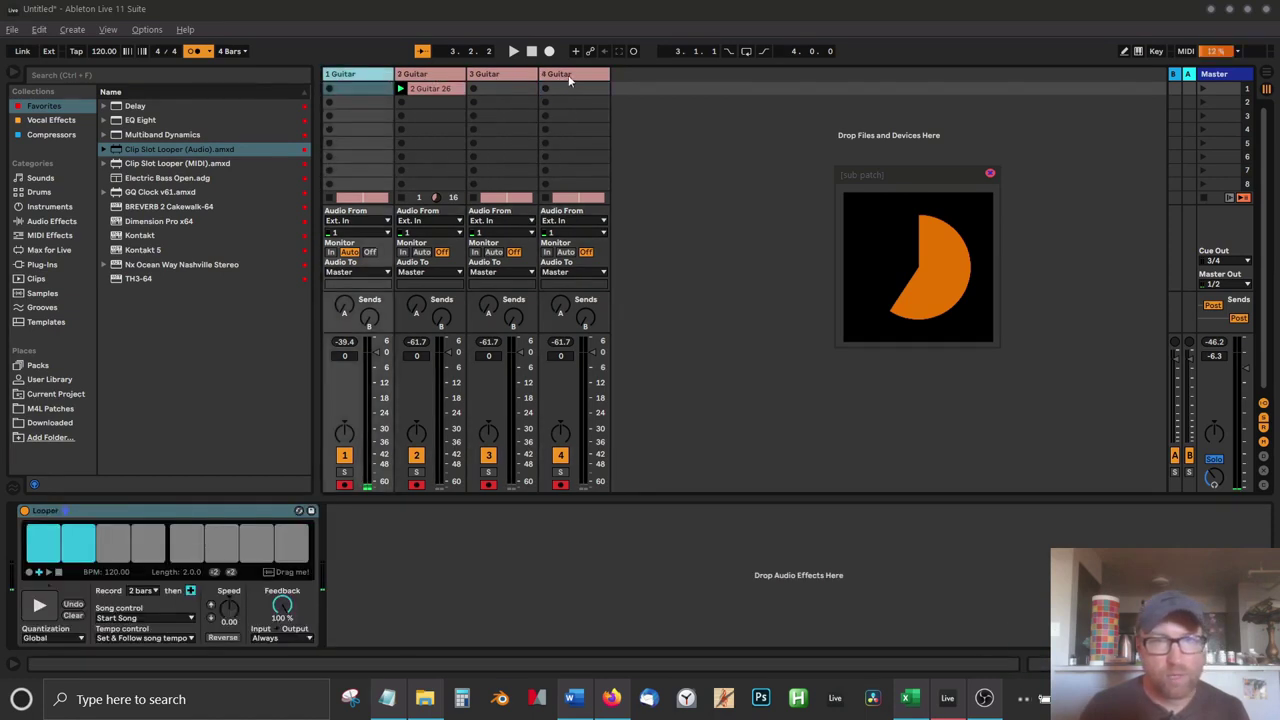
{"action": "left_click", "coordinate": [568, 75]}
{"action": "left_click", "coordinate": [363, 76]}
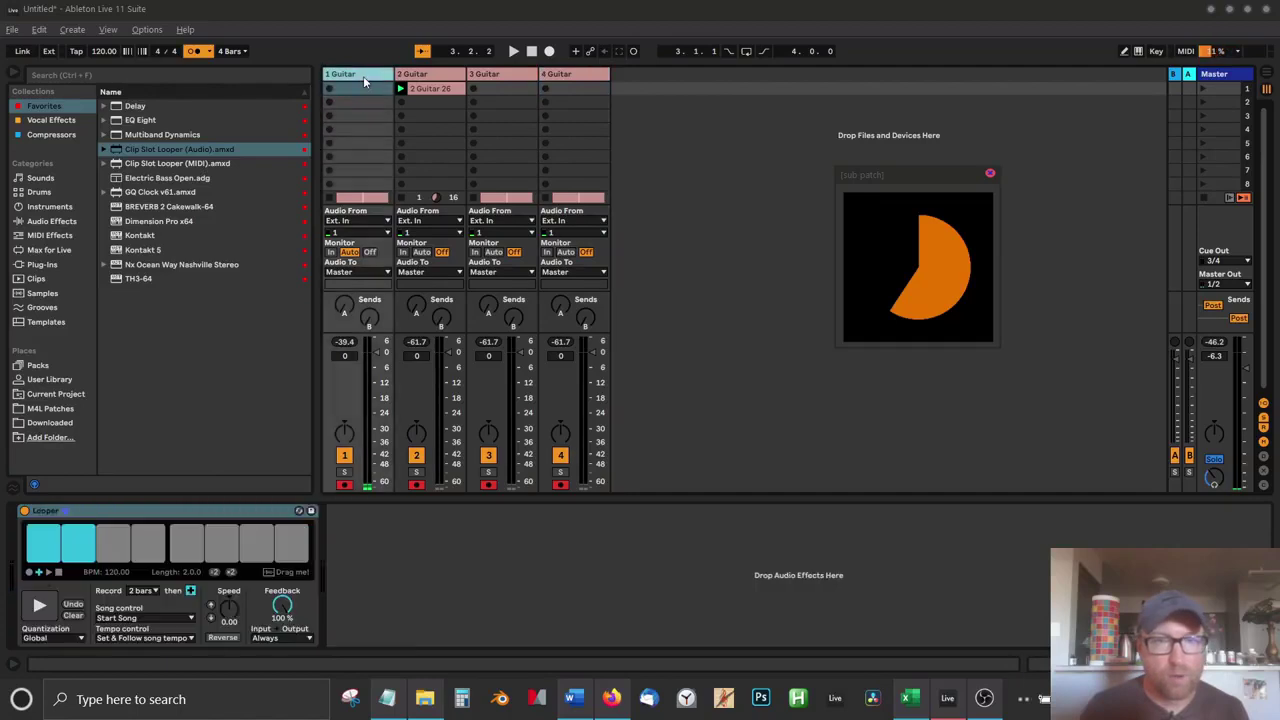
{"action": "left_click", "coordinate": [422, 76]}
{"action": "left_click", "coordinate": [490, 76]}
{"action": "left_click", "coordinate": [564, 76]}
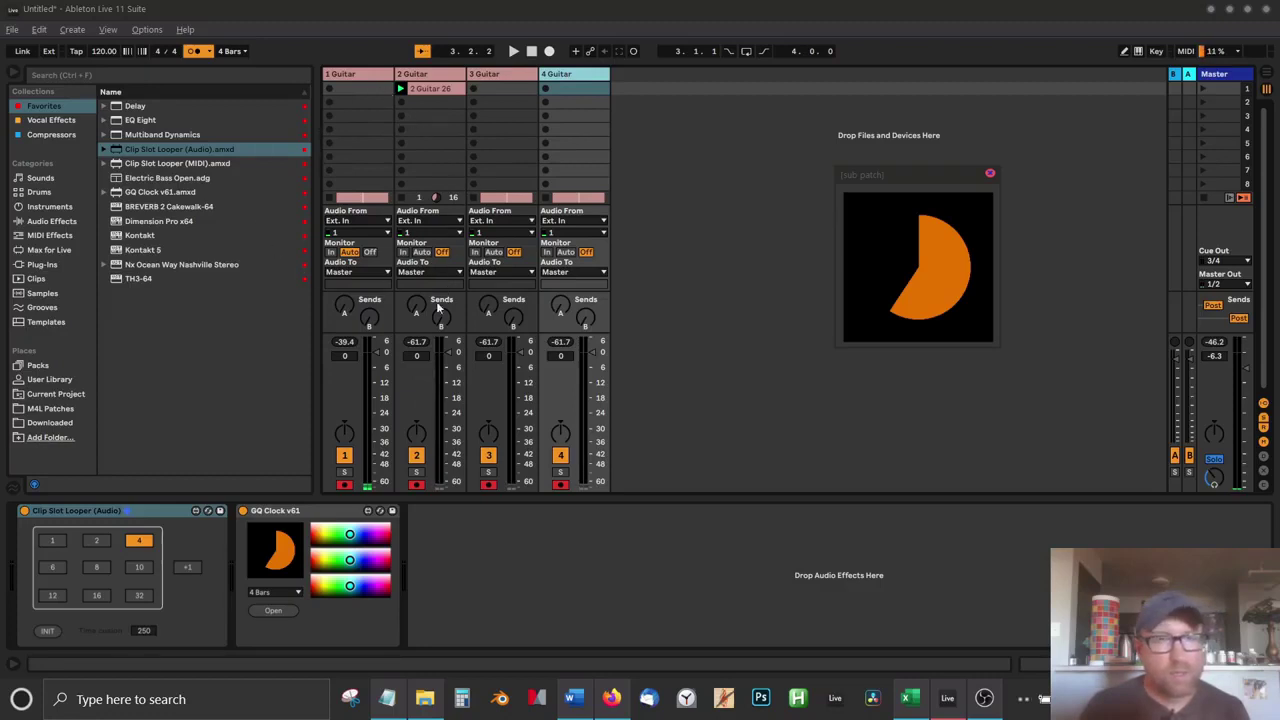
- Examine the devices on 1 Guitar through 4 Guitar and the range of clip slots available across the four tracks
{"action": "left_click", "coordinate": [352, 76]}
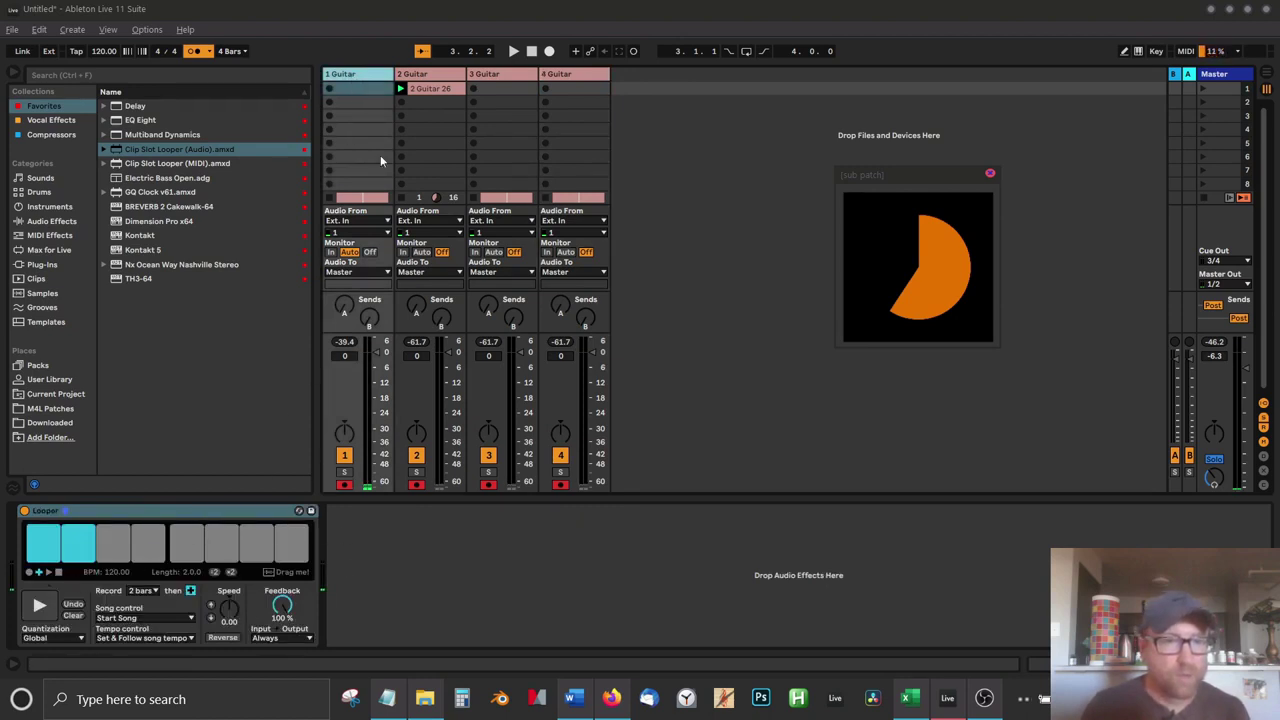
{"action": "left_click", "coordinate": [424, 74]}
{"action": "left_click", "coordinate": [478, 75]}
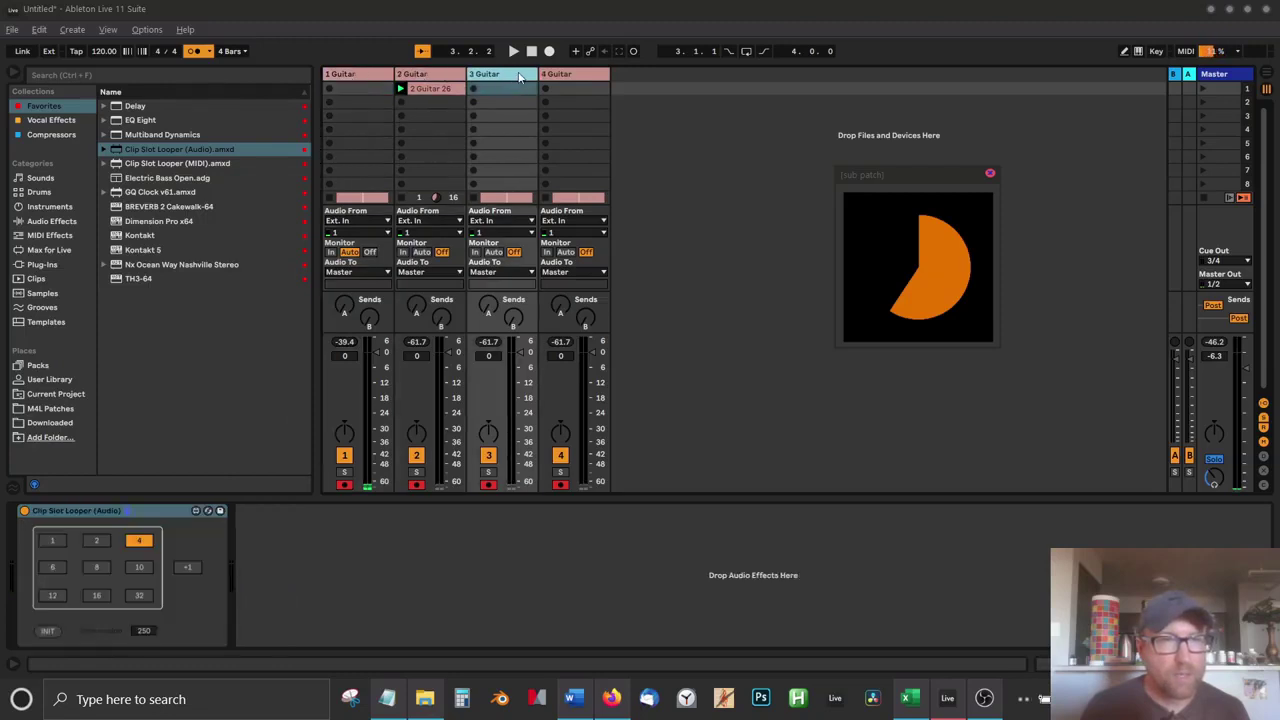
{"action": "left_click", "coordinate": [569, 72]}
{"action": "left_click", "coordinate": [362, 73]}
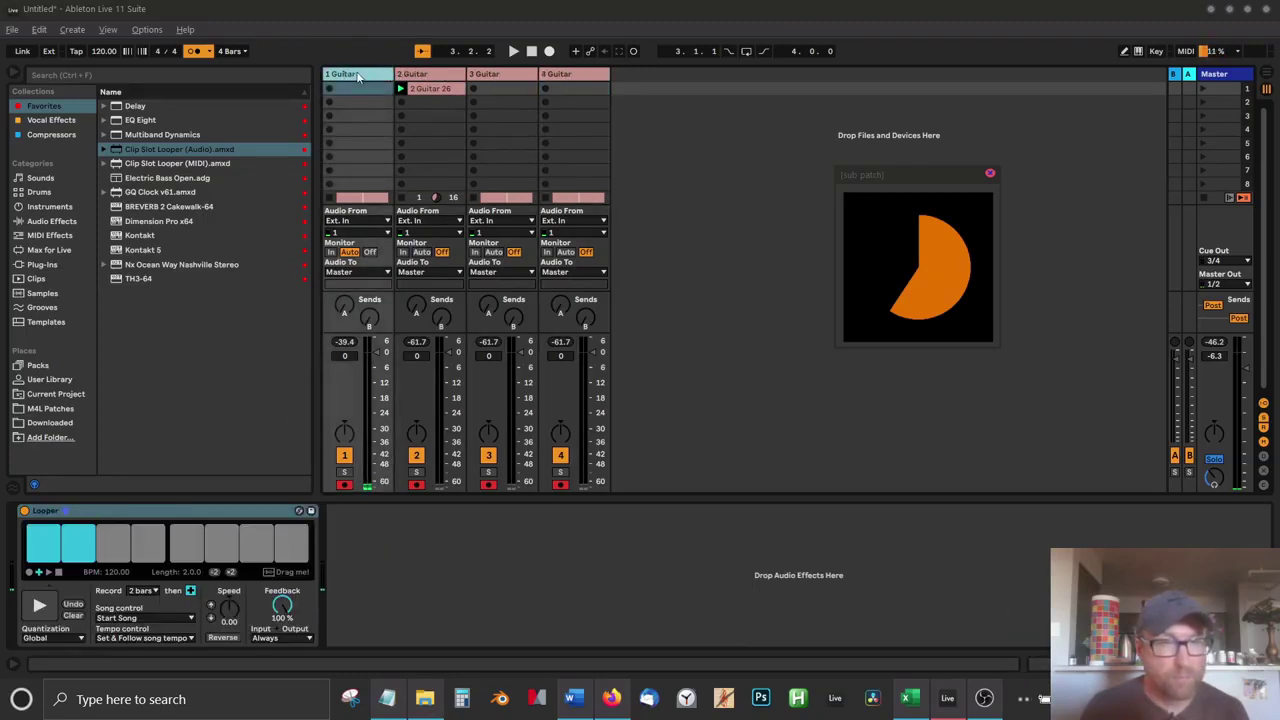
{"action": "left_click", "coordinate": [416, 75]}
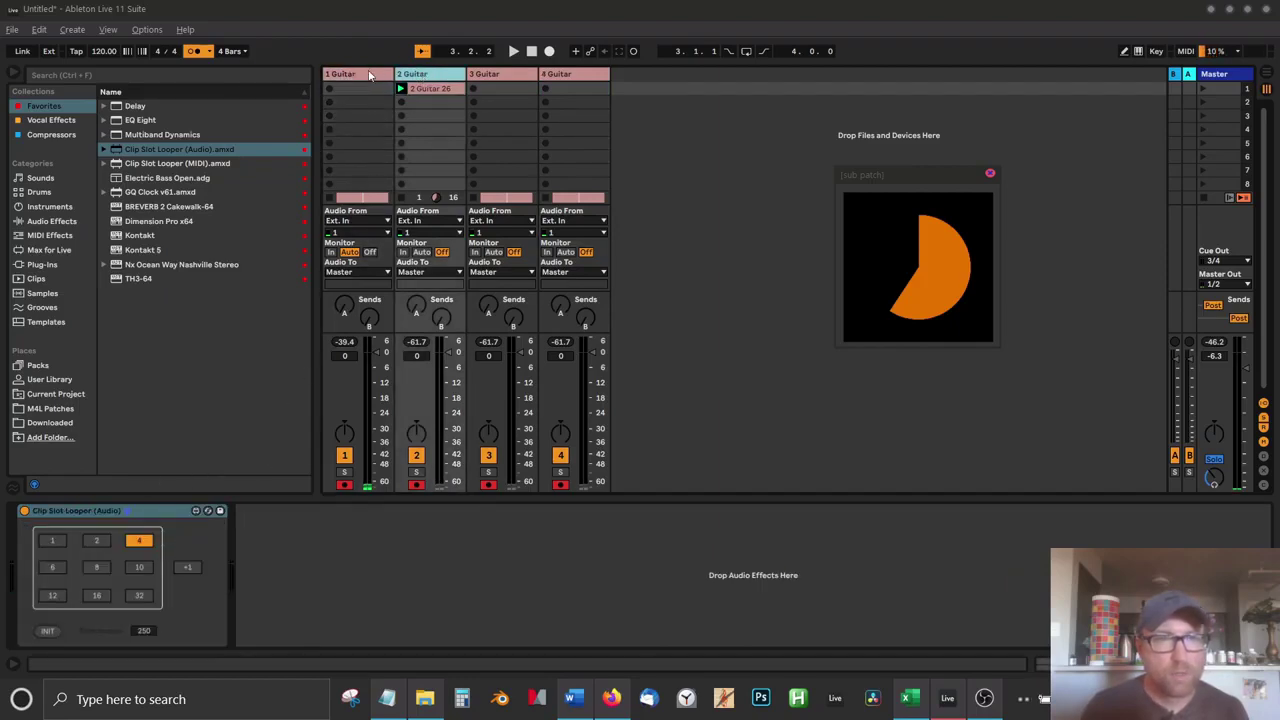
{"action": "left_click_drag", "start_coordinate": [350, 88], "coordinate": [556, 184]}
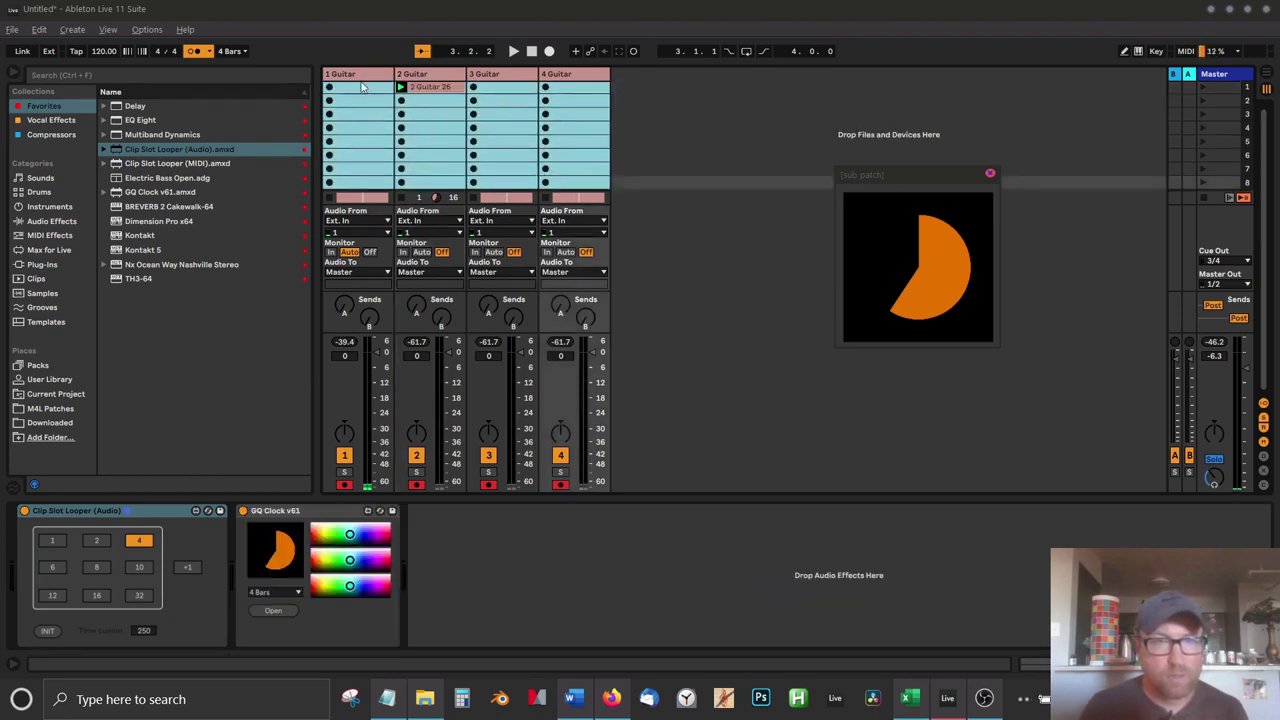
{"action": "left_click", "coordinate": [577, 89]}
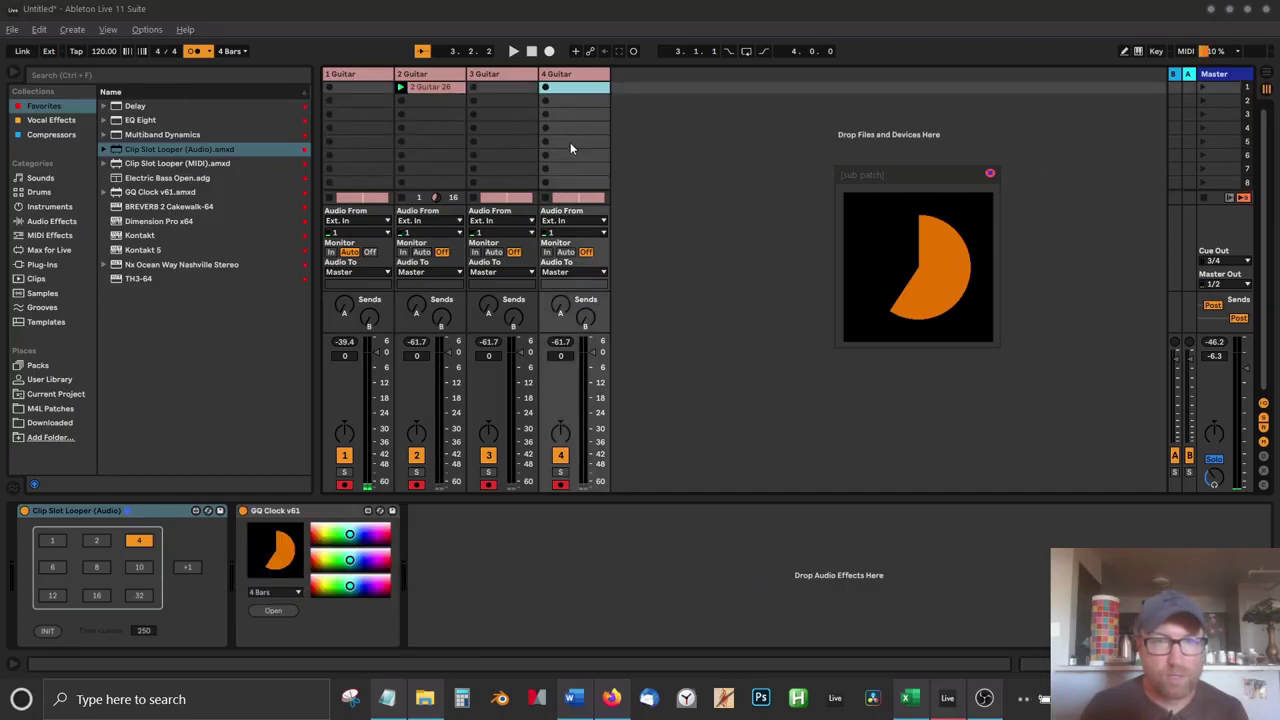
{"action": "left_click", "coordinate": [430, 75]}
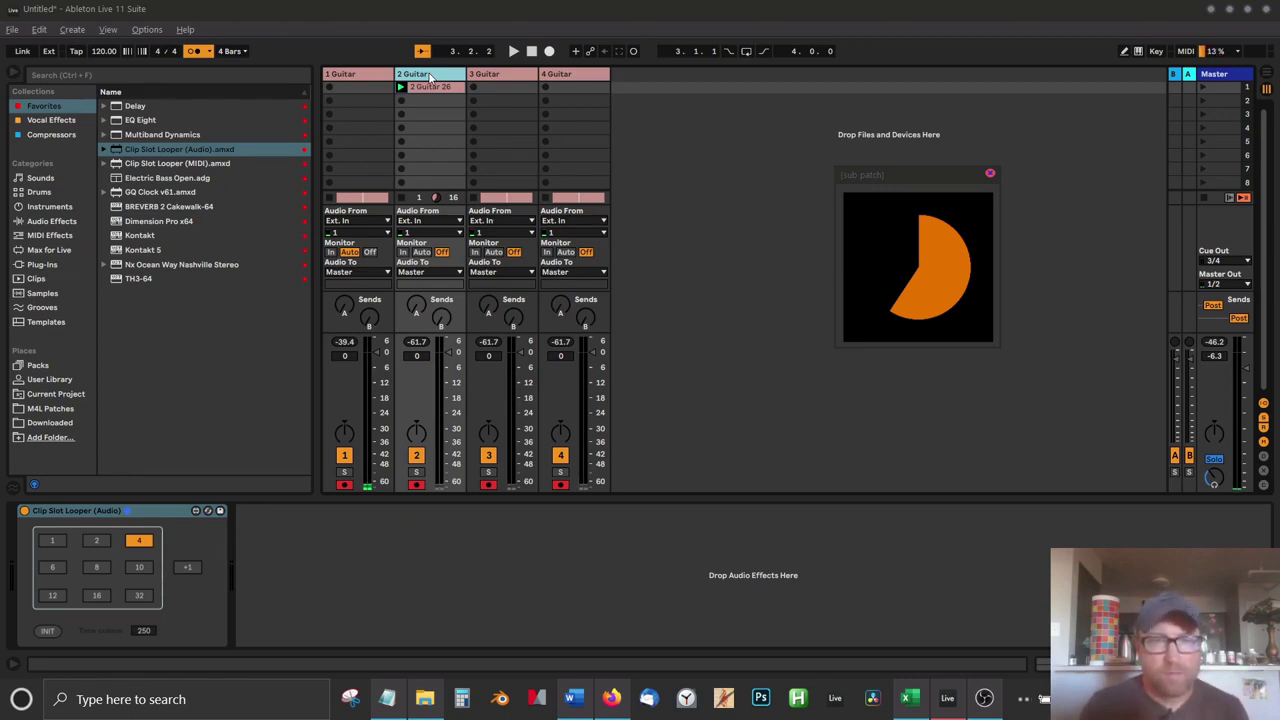
{"action": "left_click", "coordinate": [502, 79]}
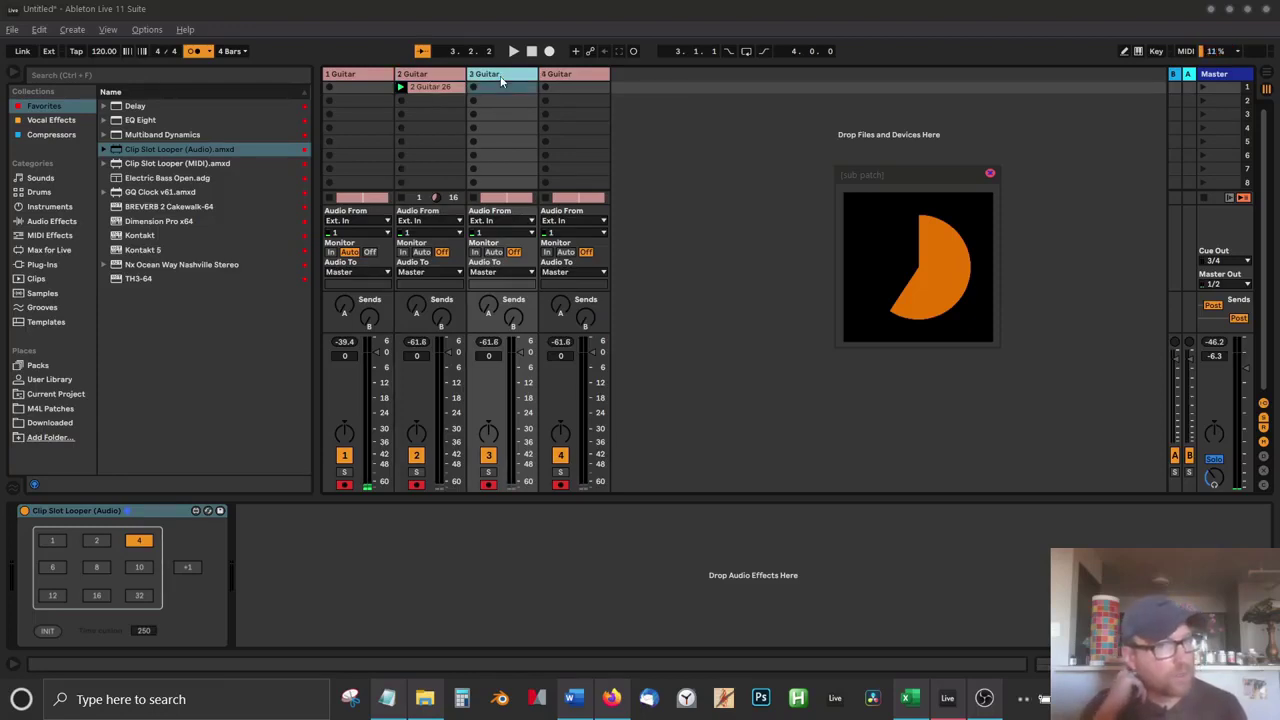
- Delete the Looper device from the 1 Guitar track
{"action": "left_click", "coordinate": [361, 80]}
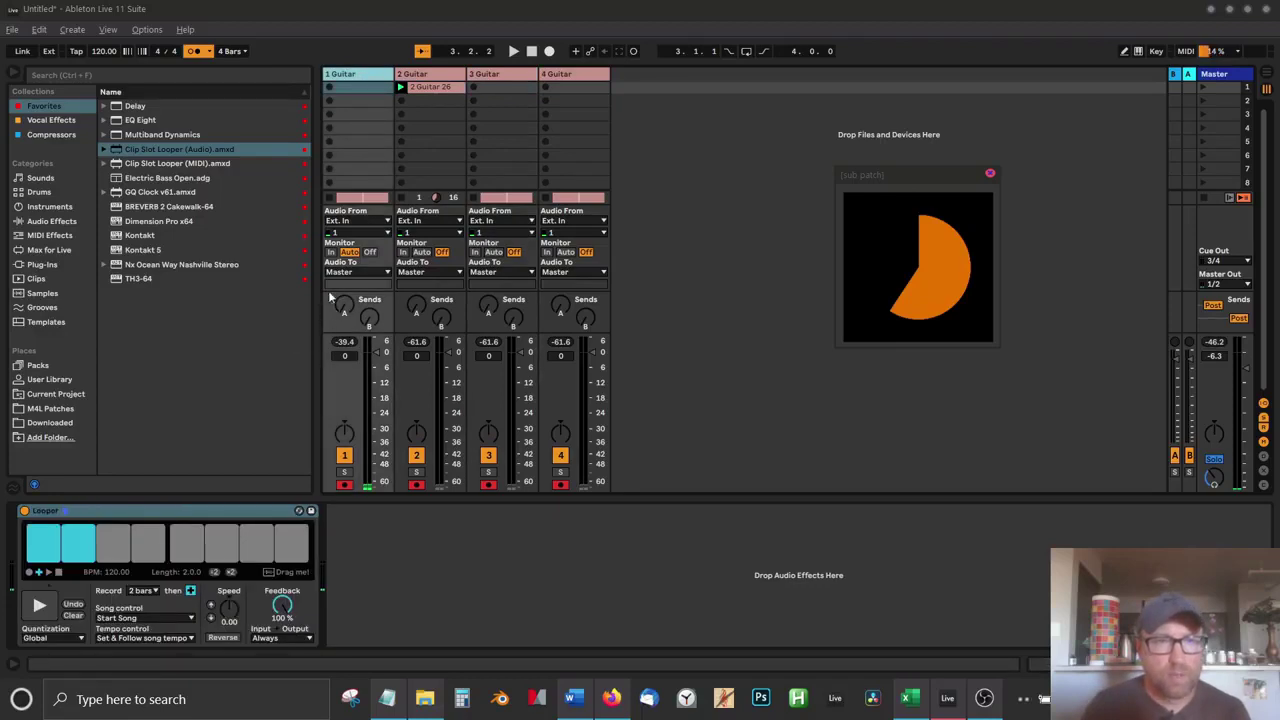
{"action": "left_click", "coordinate": [237, 514]}
{"action": "key", "text": "Delete"}
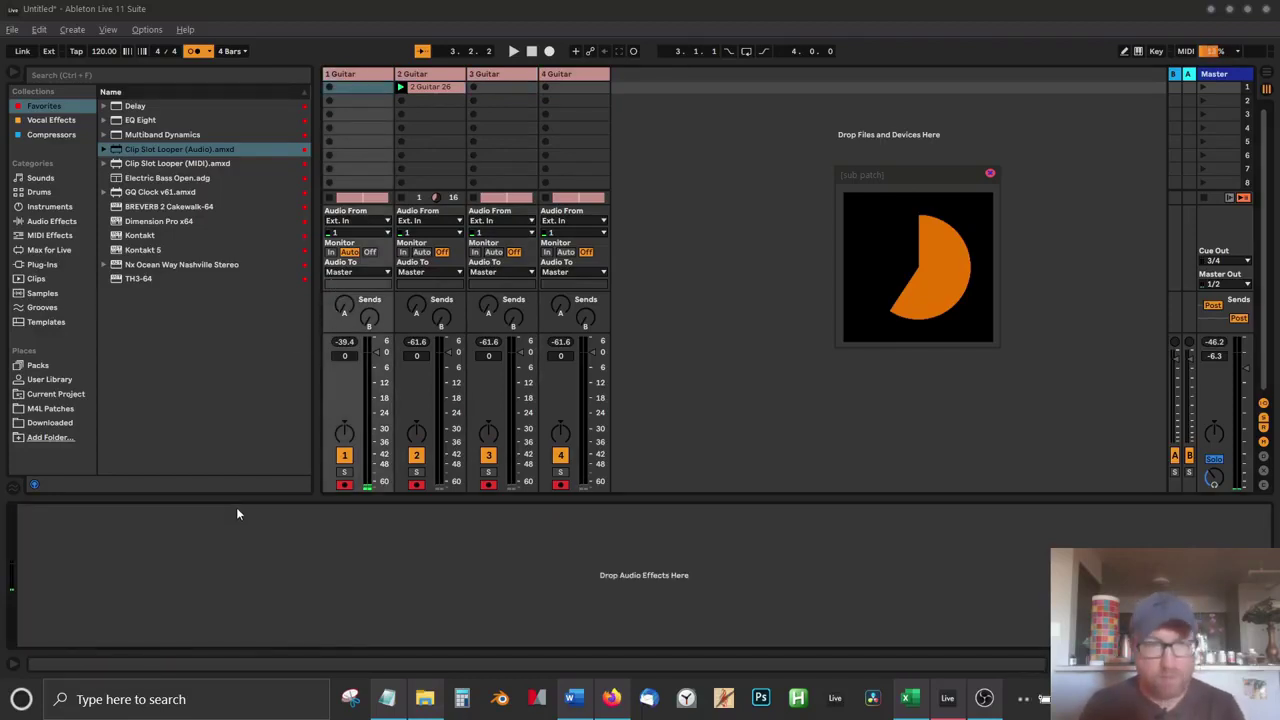
- Set the monitoring of 1 Guitar to In and narrow the track's width
{"action": "left_click", "coordinate": [331, 253]}
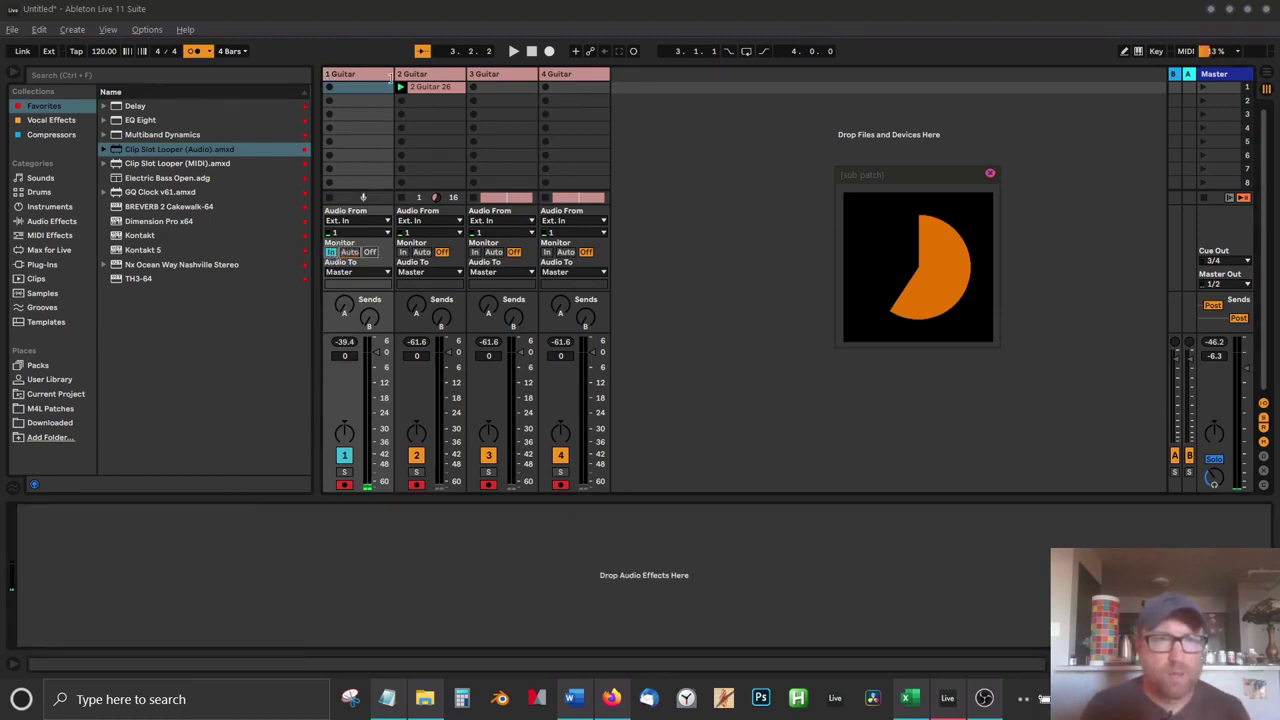
{"action": "left_click_drag", "start_coordinate": [390, 77], "coordinate": [355, 75]}
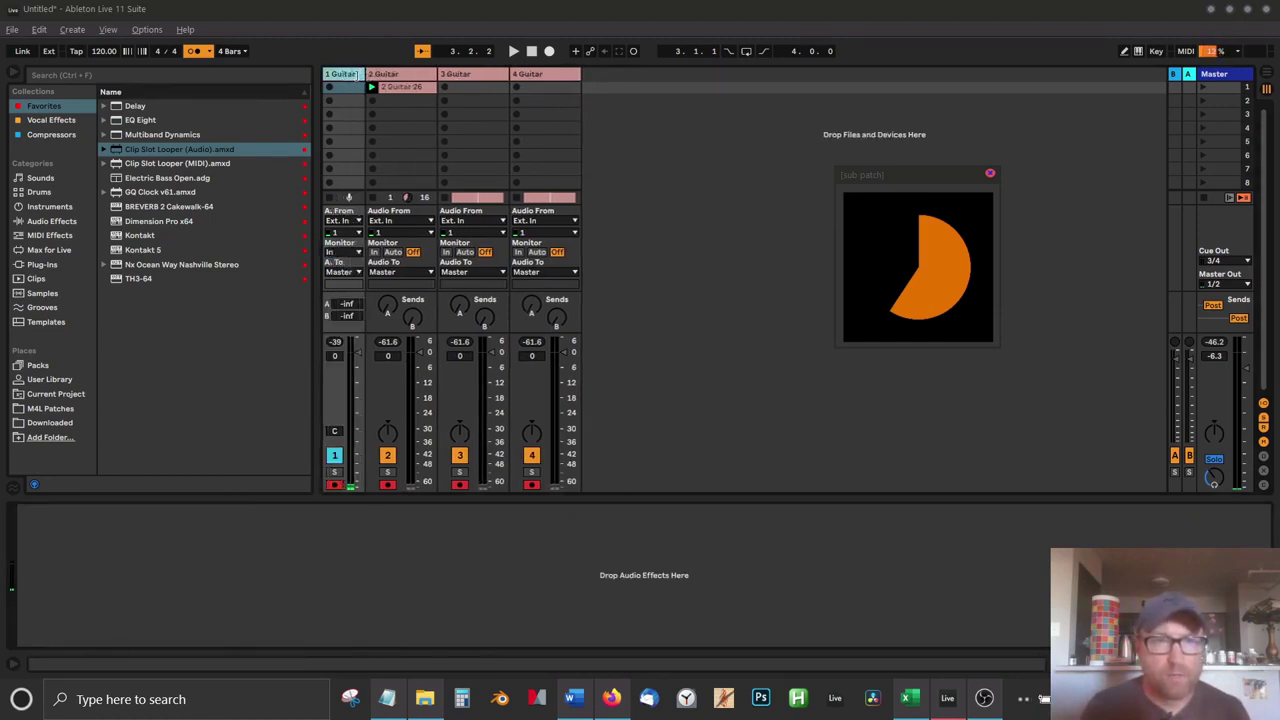
{"action": "left_click", "coordinate": [388, 75]}
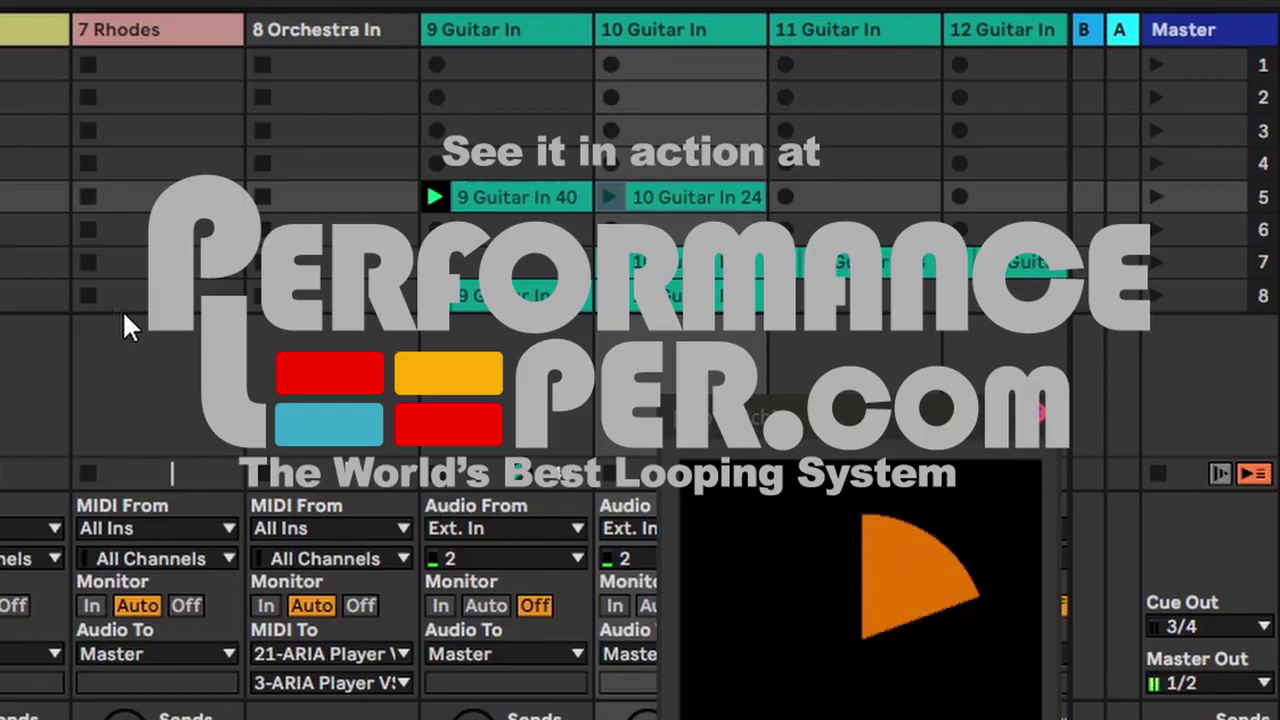
- Launch scene 7 followed by scene 5 in the session containing the Guitar In tracks
{"action": "left_click", "coordinate": [1156, 261]}
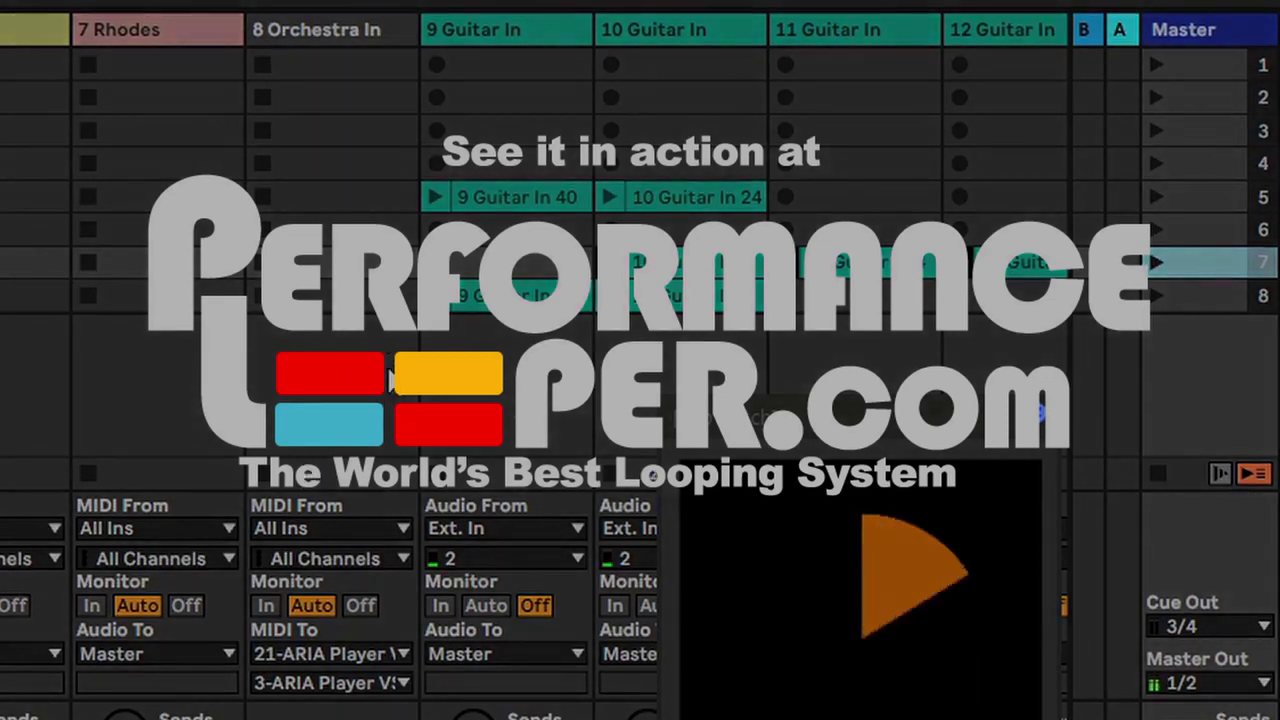
{"action": "left_click", "coordinate": [1155, 195]}
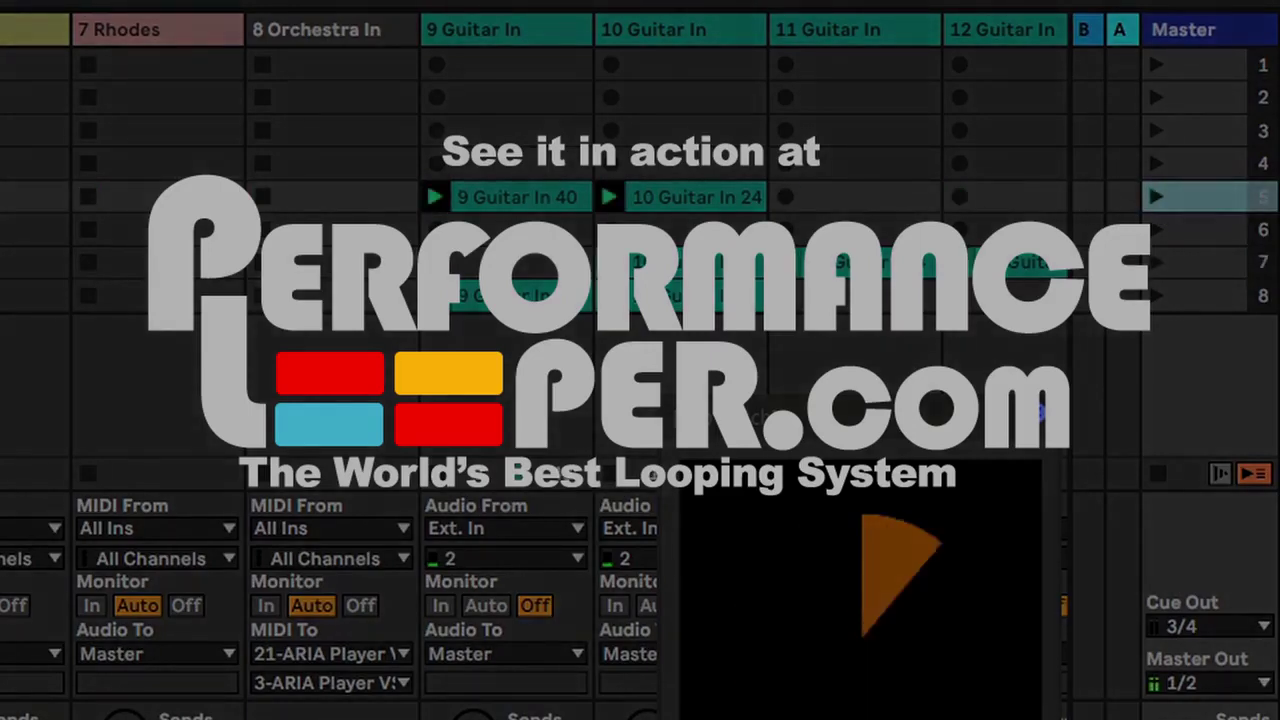